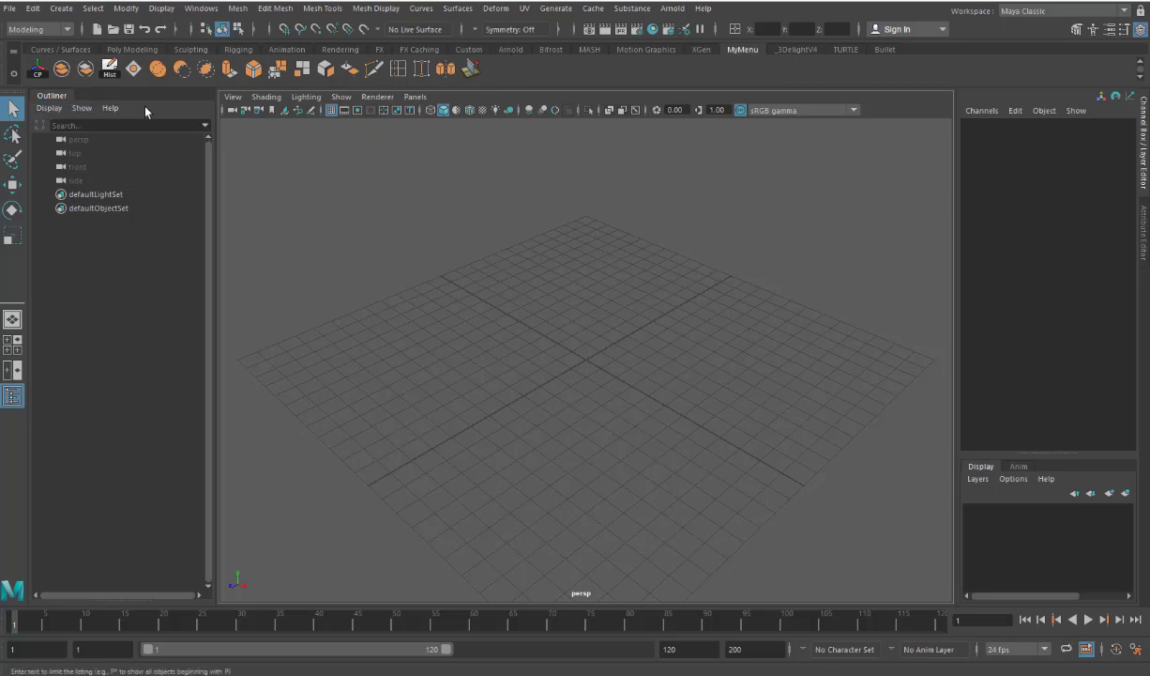
# Step: Create a polygon cylinder at the origin with 10 axis subdivisions
pyautogui.click(131, 49)
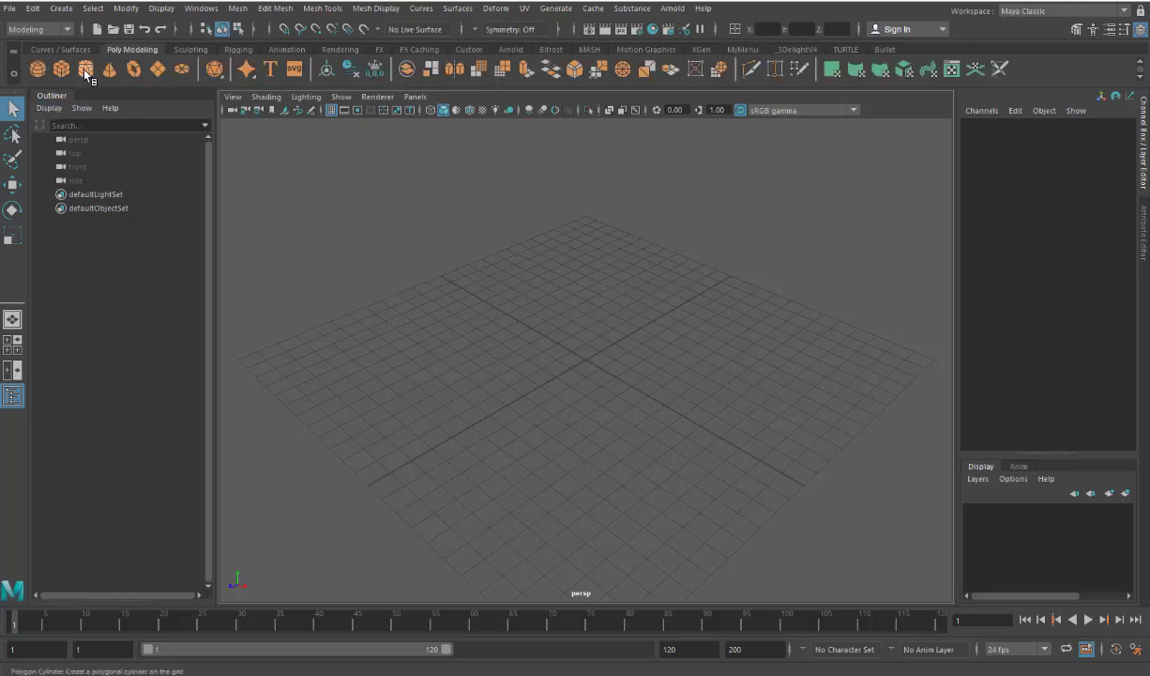
pyautogui.click(82, 67)
pyautogui.click(993, 279)
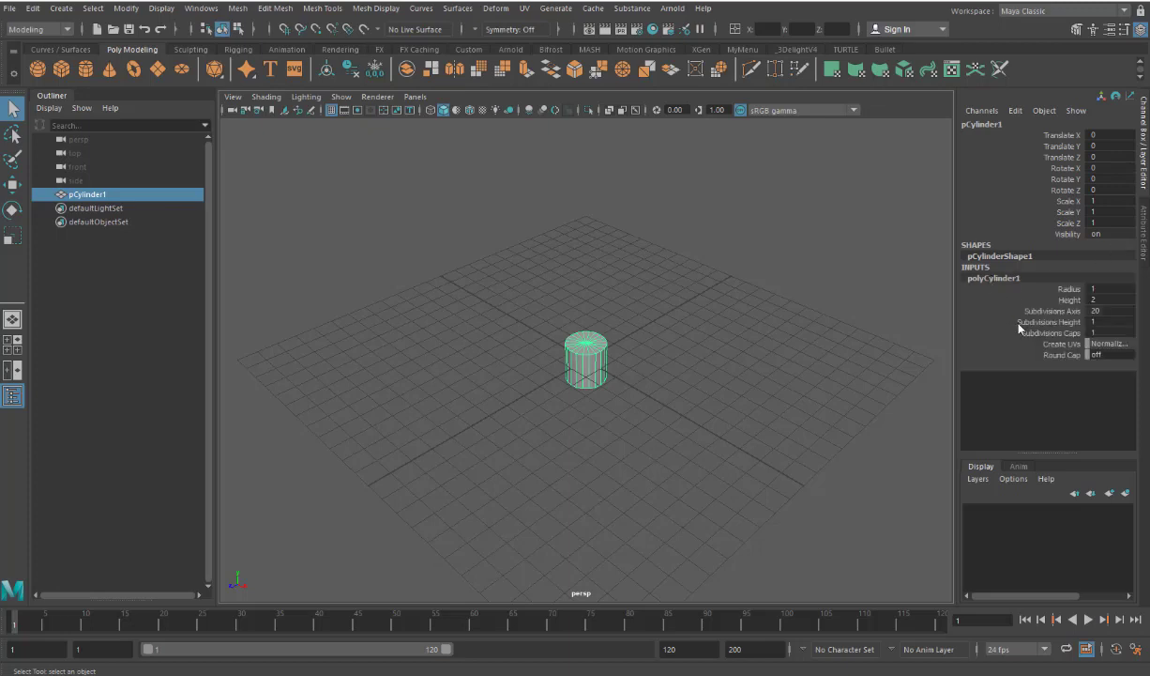
pyautogui.click(1106, 310)
pyautogui.write('10')
pyautogui.press('Return')
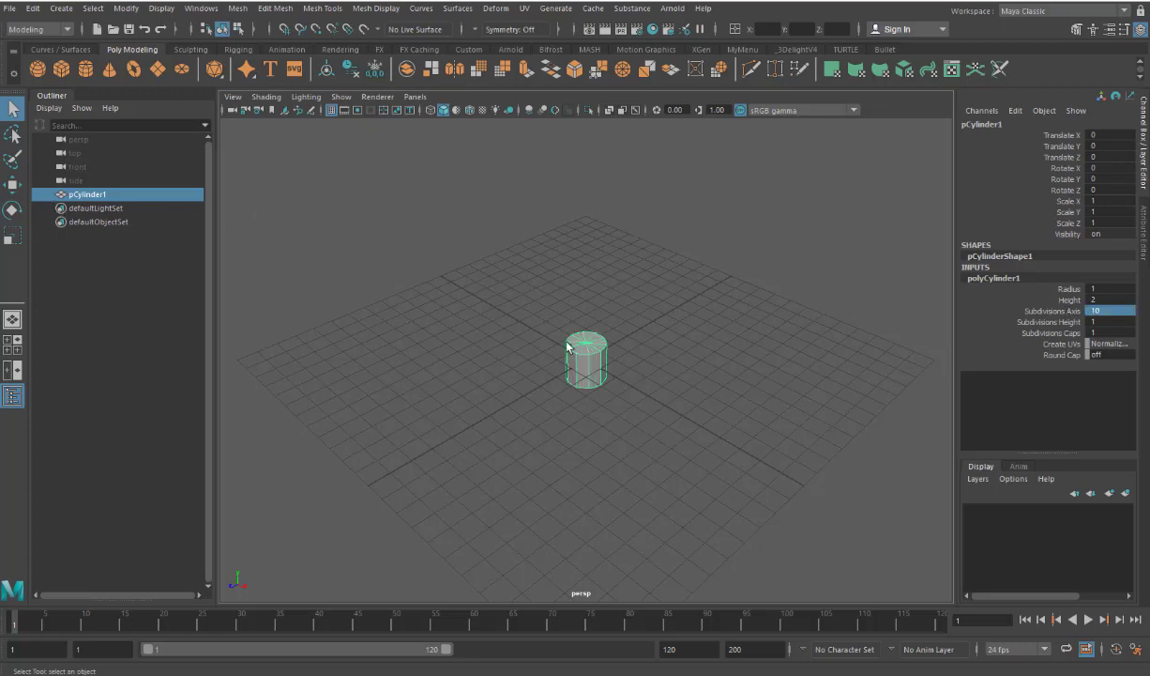
# Step: Scale the cylinder into a wide, flat disc about 4.3 across and 1.1 high
pyautogui.click(13, 235)
pyautogui.moveTo(587, 306); pyautogui.dragTo(591, 366)
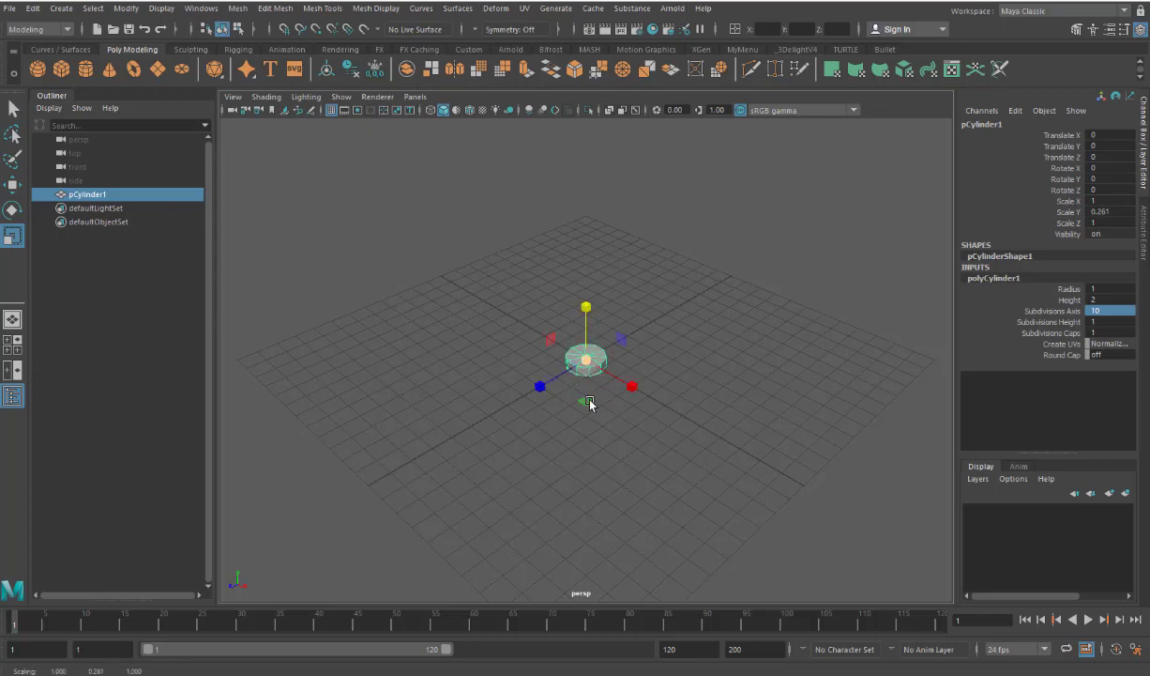
pyautogui.scroll(2, 591, 365)
pyautogui.scroll(3, 591, 366)
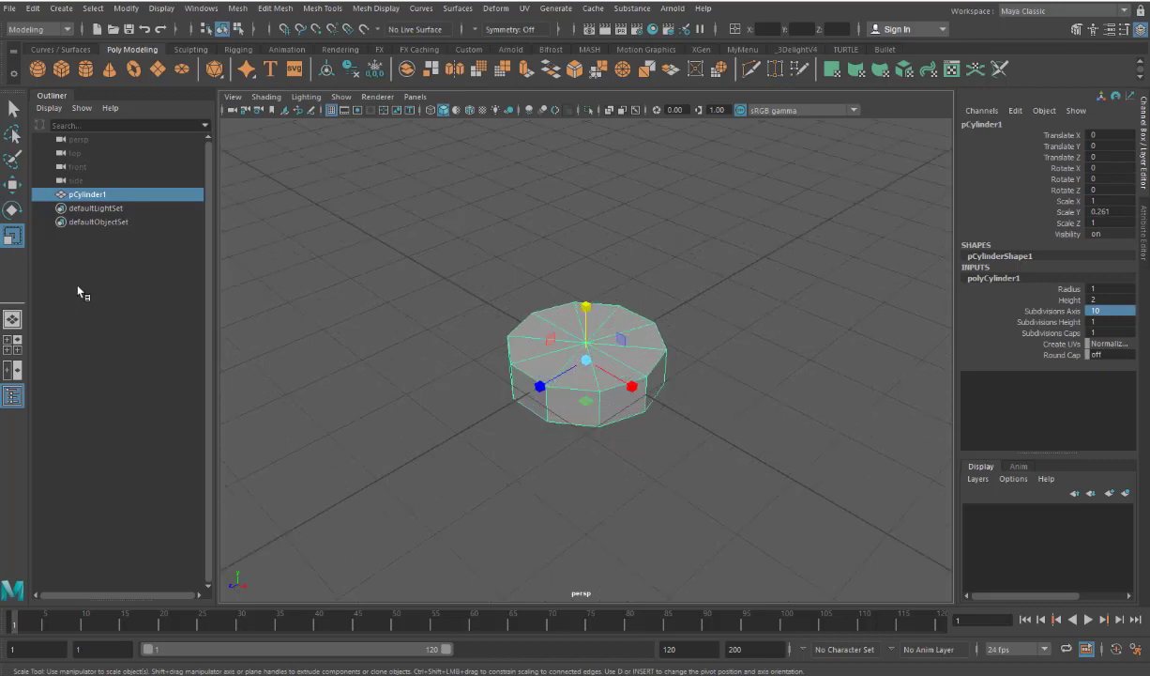
pyautogui.moveTo(586, 362); pyautogui.dragTo(786, 476)
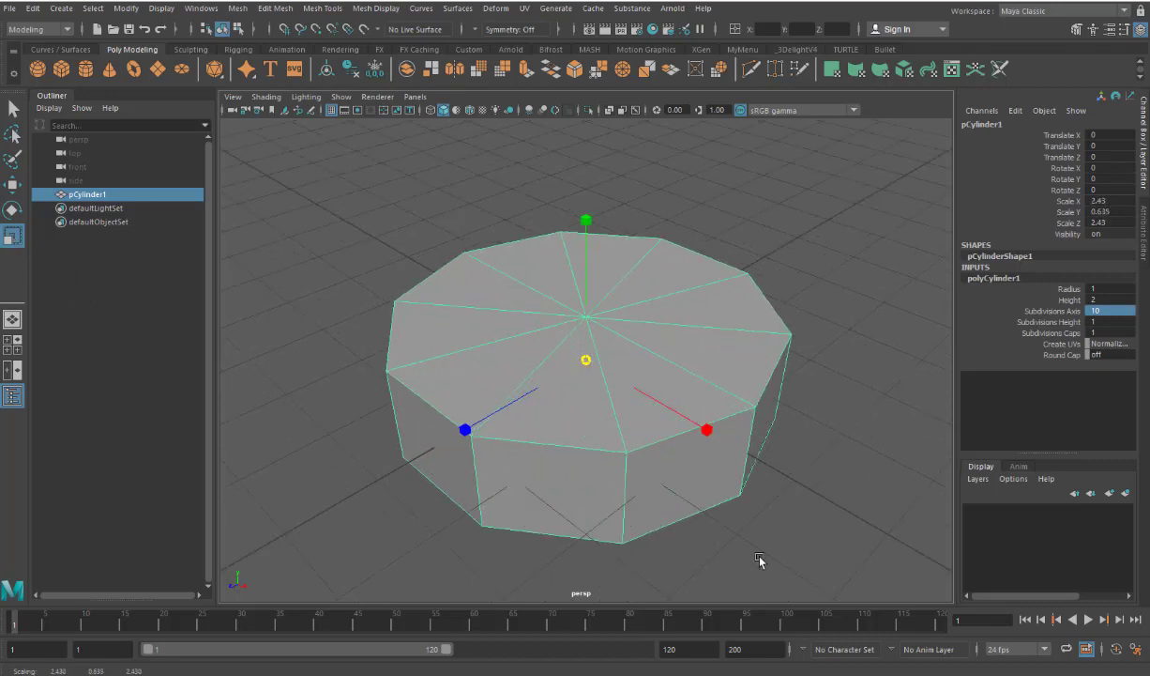
pyautogui.scroll(-5, 731, 439)
pyautogui.scroll(2, 539, 386)
pyautogui.scroll(-2, 585, 385)
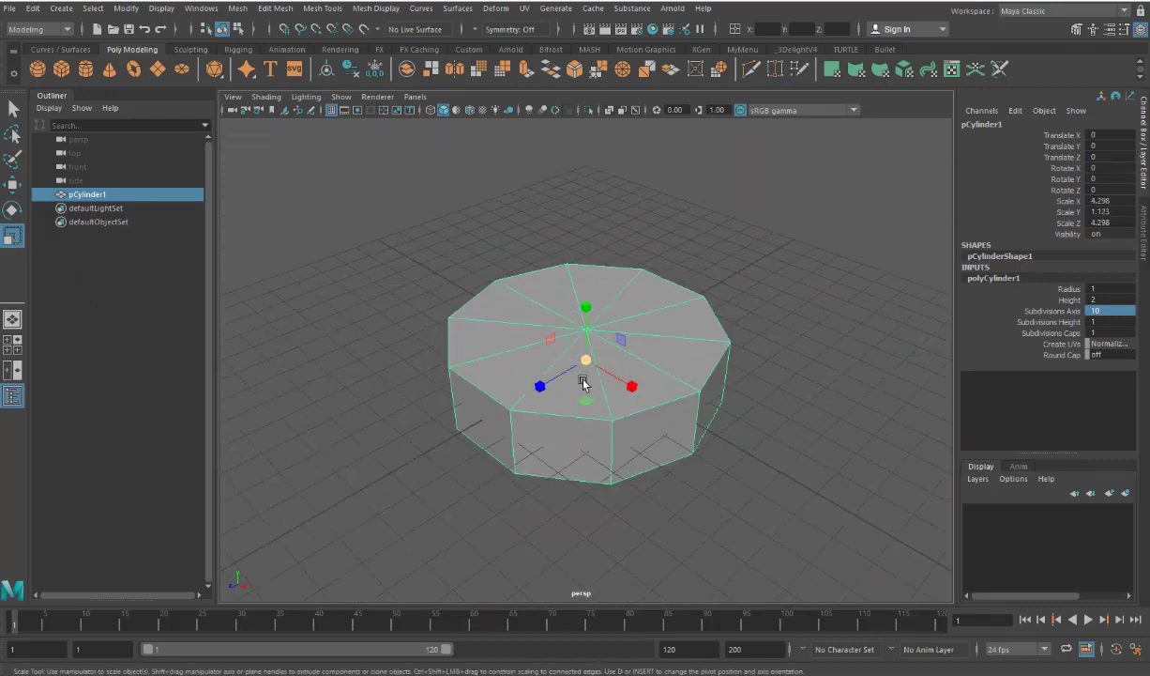
pyautogui.scroll(-1, 586, 382)
# Step: In Face mode, select five alternating top wedge faces of the disc
pyautogui.click(1101, 96)
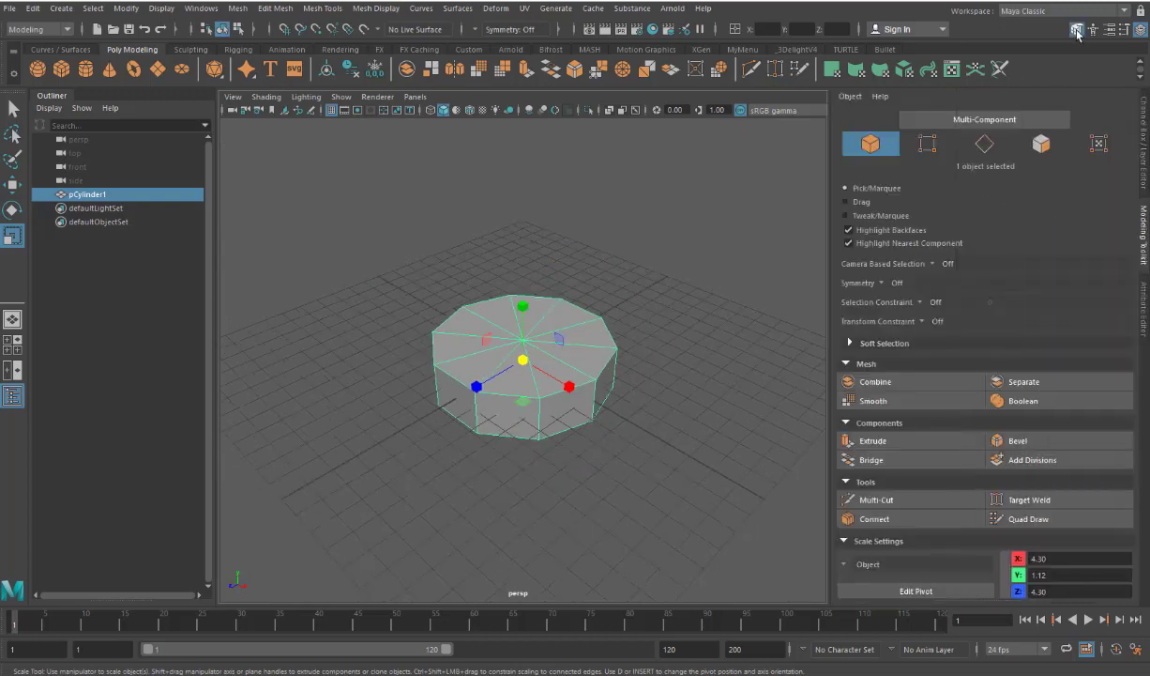
pyautogui.click(1035, 142)
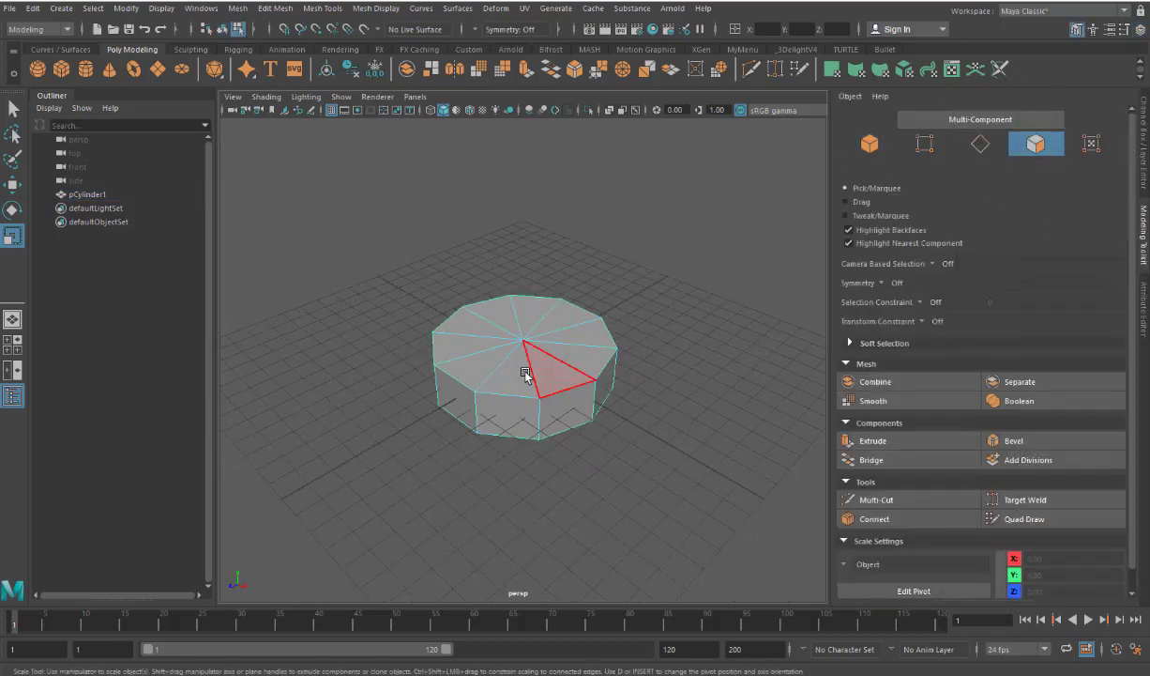
pyautogui.click(464, 356)
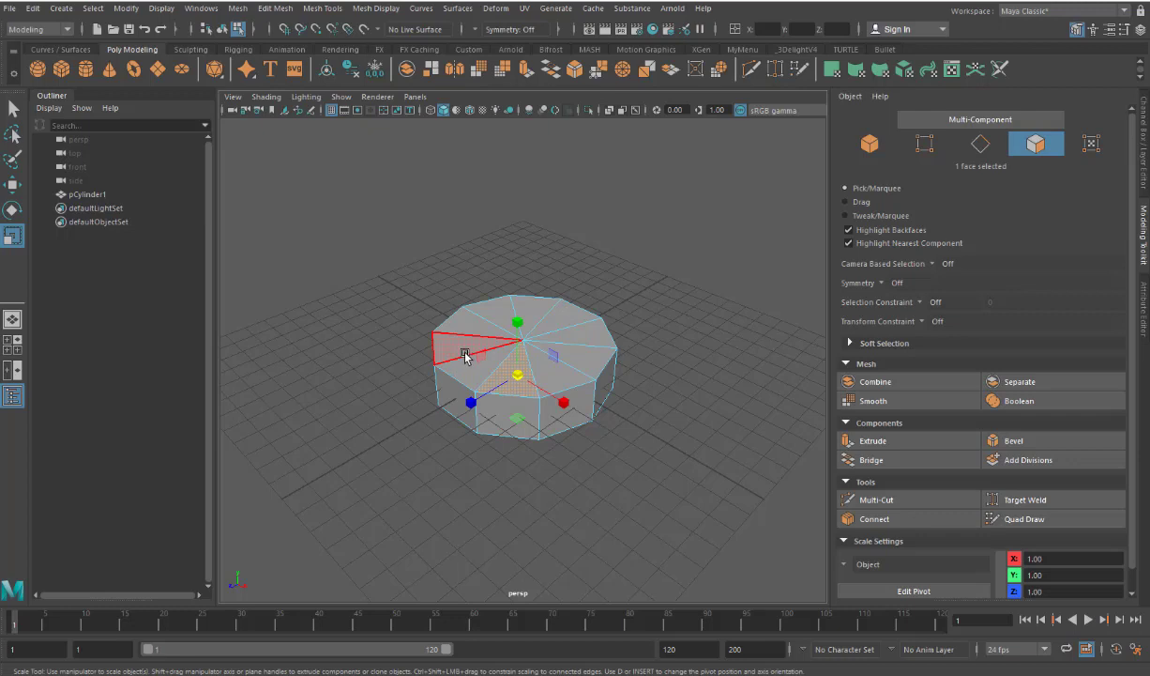
pyautogui.keyDown('shift'); pyautogui.click(466, 355); pyautogui.keyUp('shift')
pyautogui.keyDown('shift'); pyautogui.click(493, 314); pyautogui.keyUp('shift')
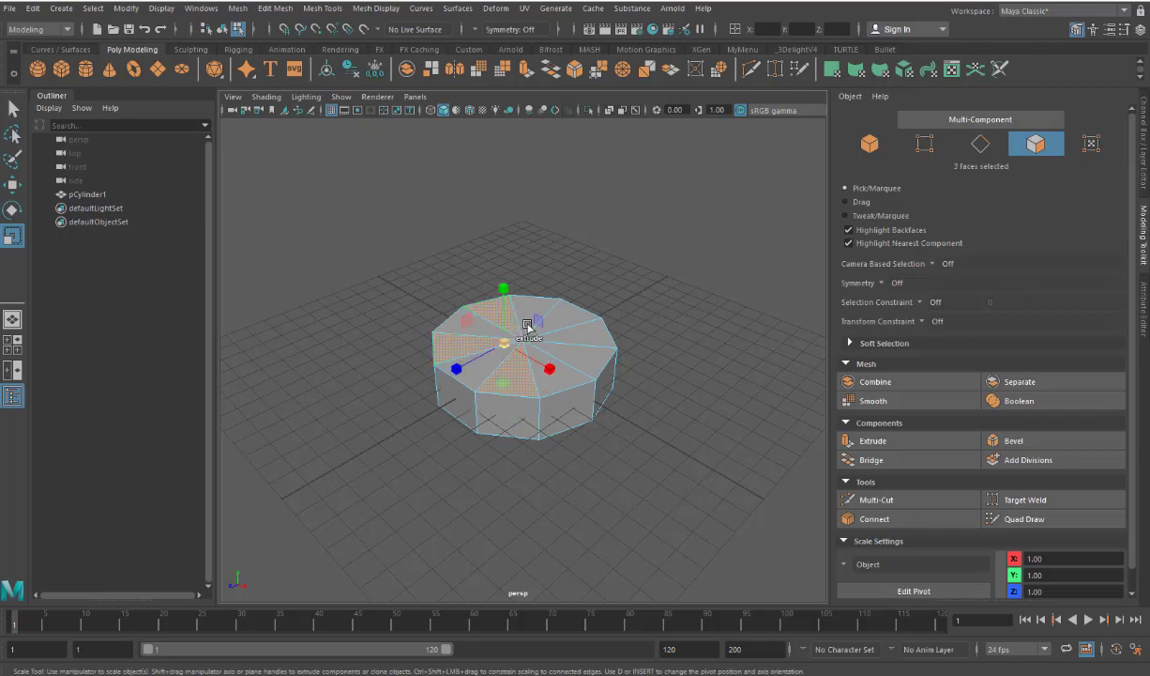
pyautogui.keyDown('shift'); pyautogui.click(553, 314); pyautogui.keyUp('shift')
pyautogui.keyDown('shift'); pyautogui.click(582, 361); pyautogui.keyUp('shift')
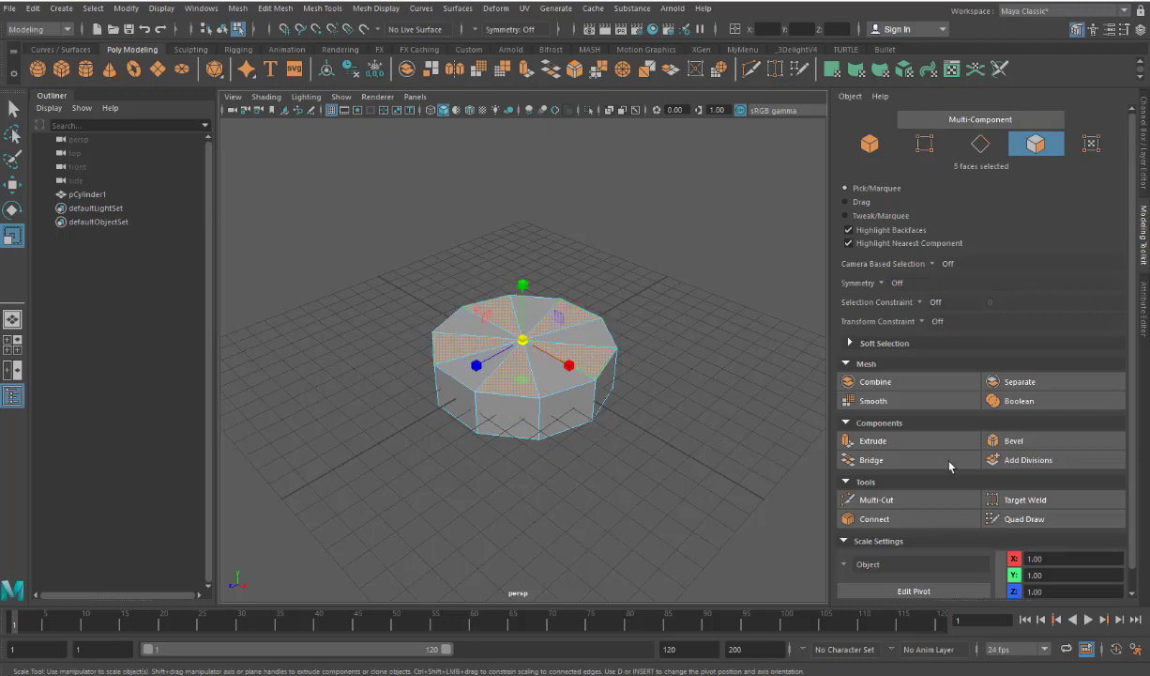
# Step: Extrude the selected wedges with a thickness of 0.06
pyautogui.click(880, 442)
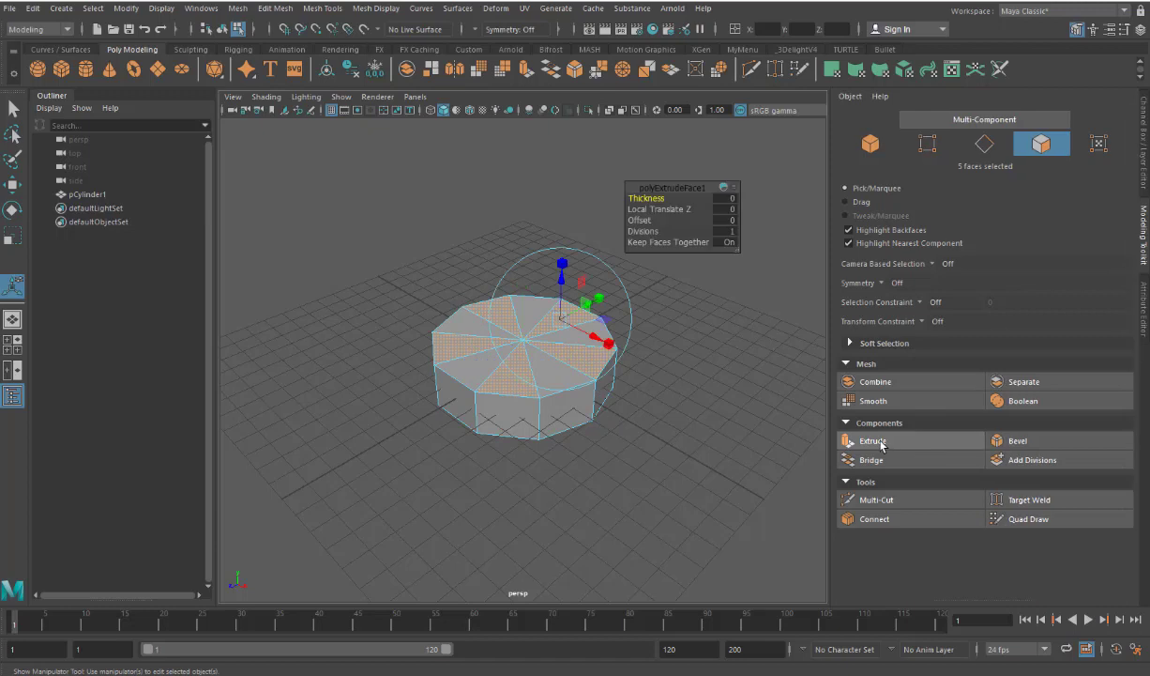
pyautogui.click(725, 198)
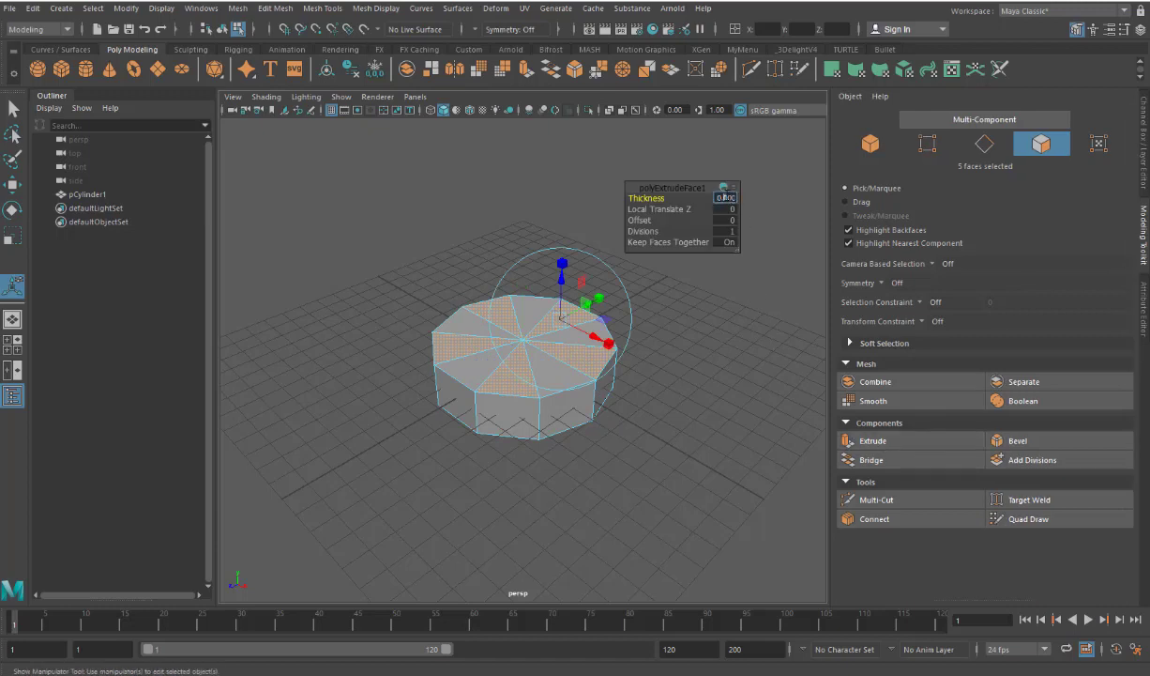
pyautogui.write('0.1')
pyautogui.press('Return')
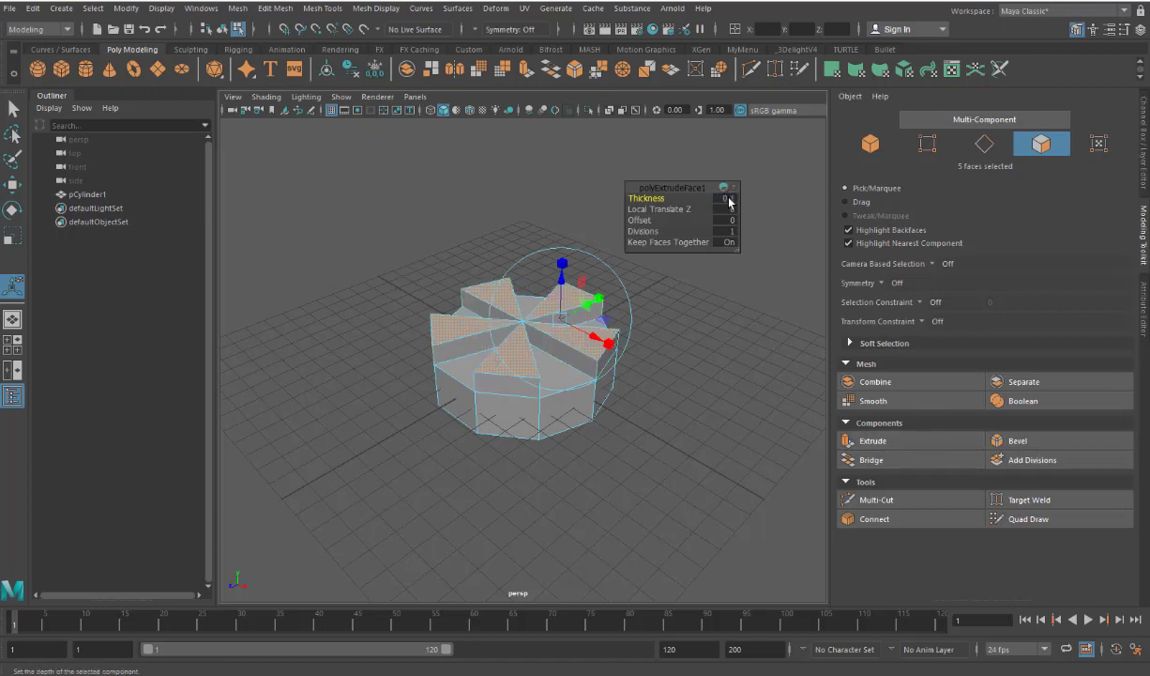
pyautogui.click(729, 199)
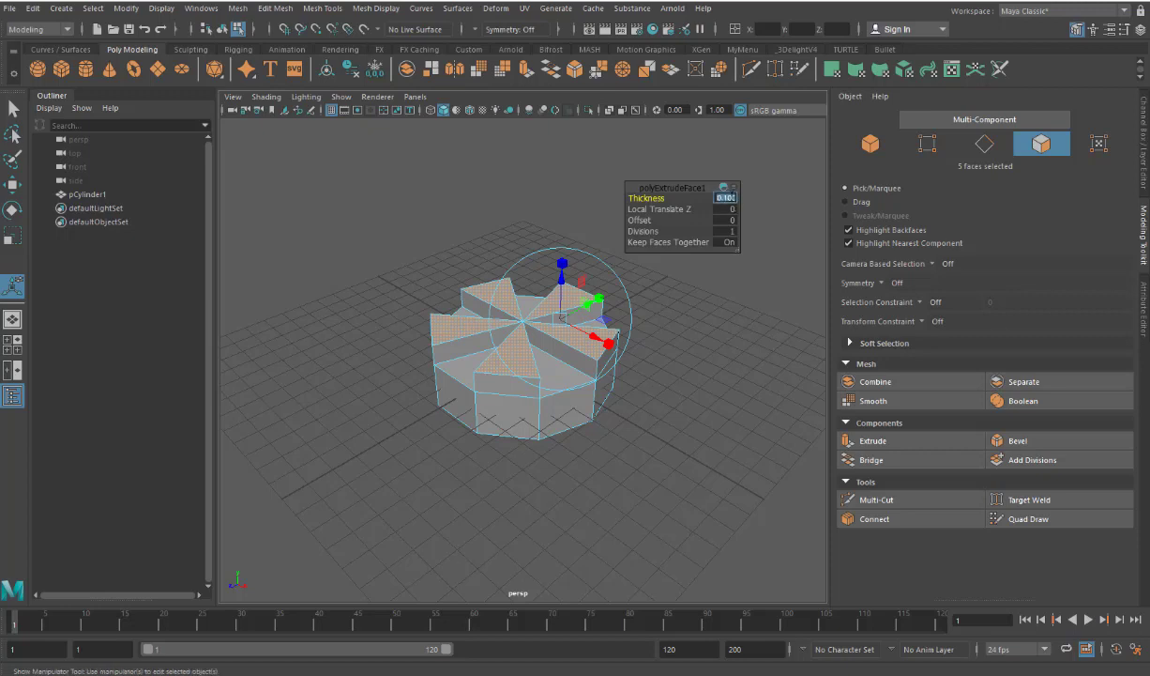
pyautogui.click(725, 198)
pyautogui.write('0.00')
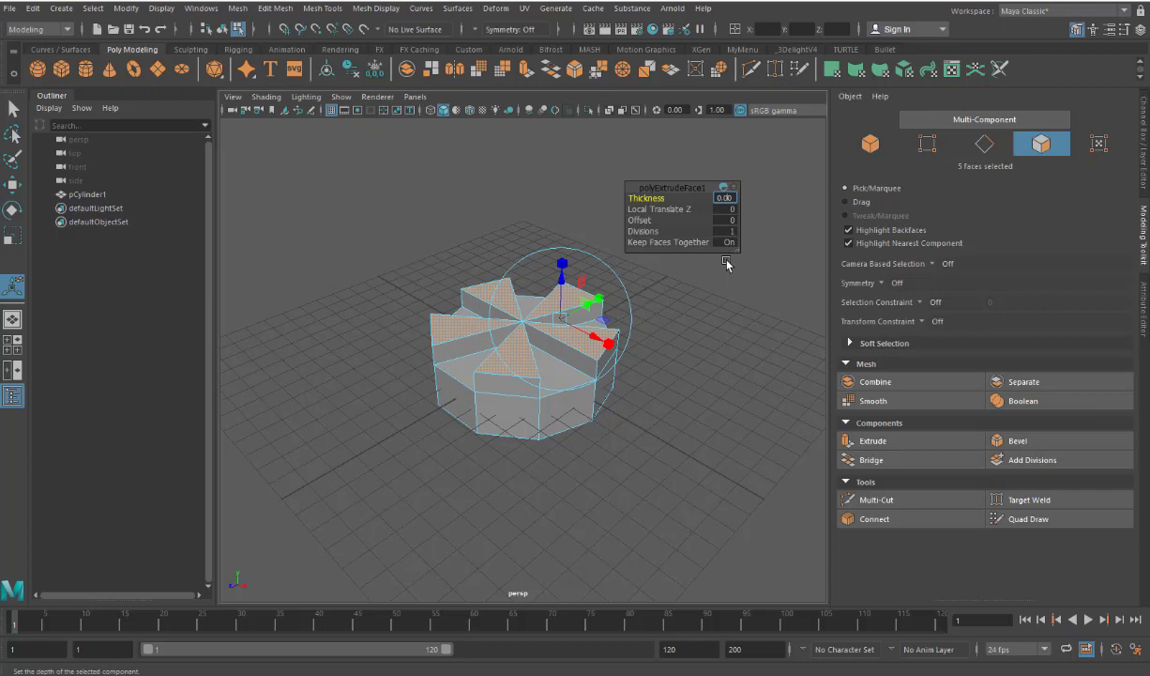
pyautogui.write('6')
pyautogui.press('Return')
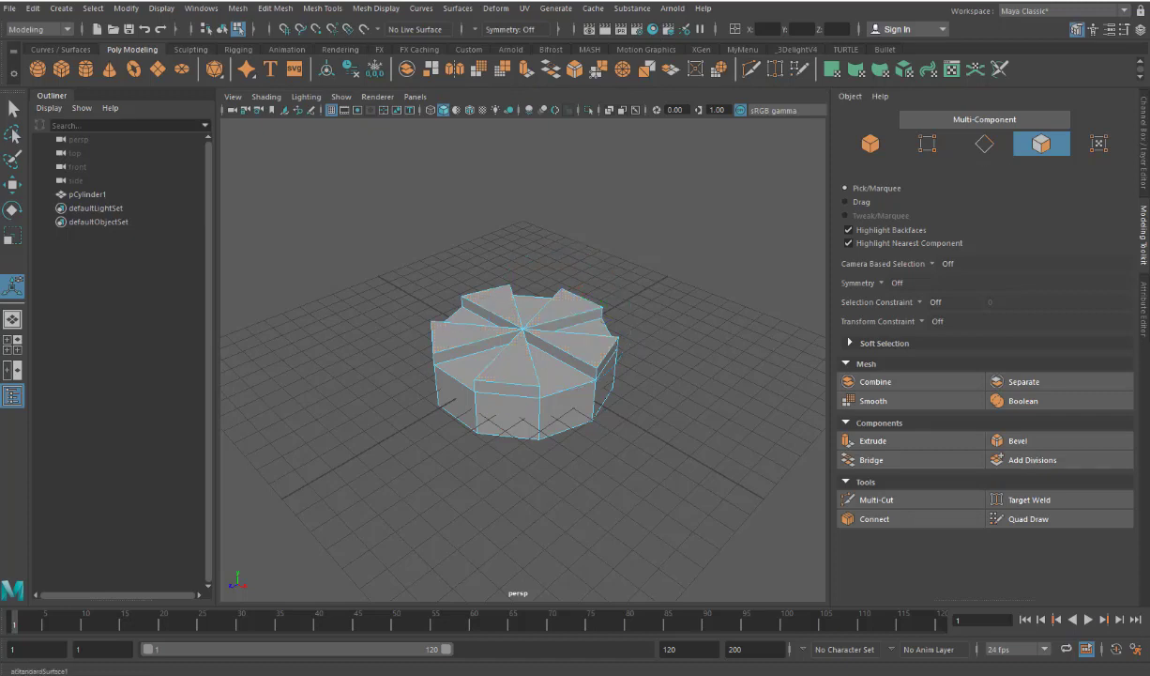
# Step: Turn on viewport ambient occlusion and rotate the disc about Z, roughly -81°, onto its edge
pyautogui.press('F8')
pyautogui.press('q')
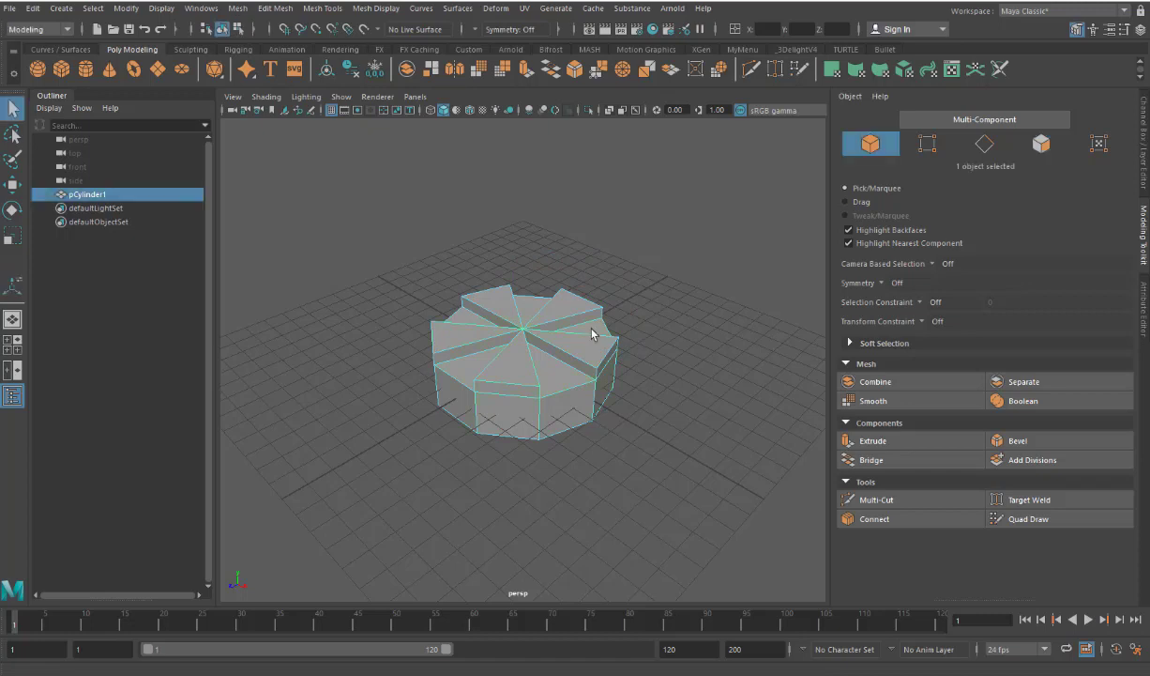
pyautogui.hotkey('ctrl', 'F11')
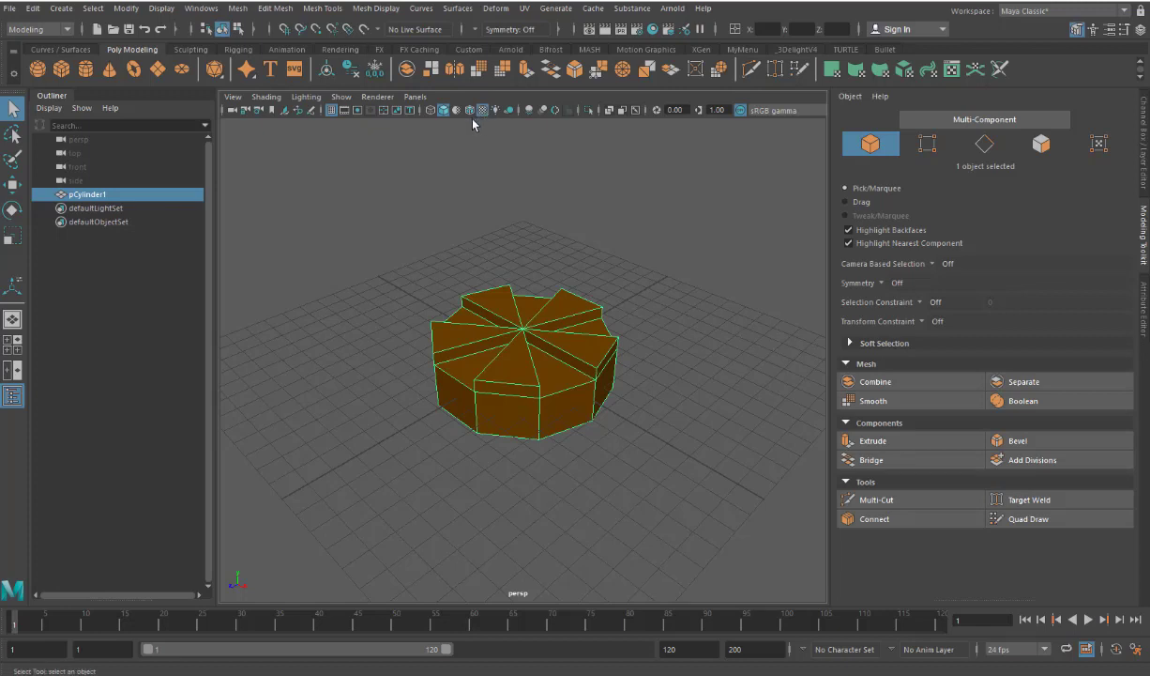
pyautogui.click(531, 111)
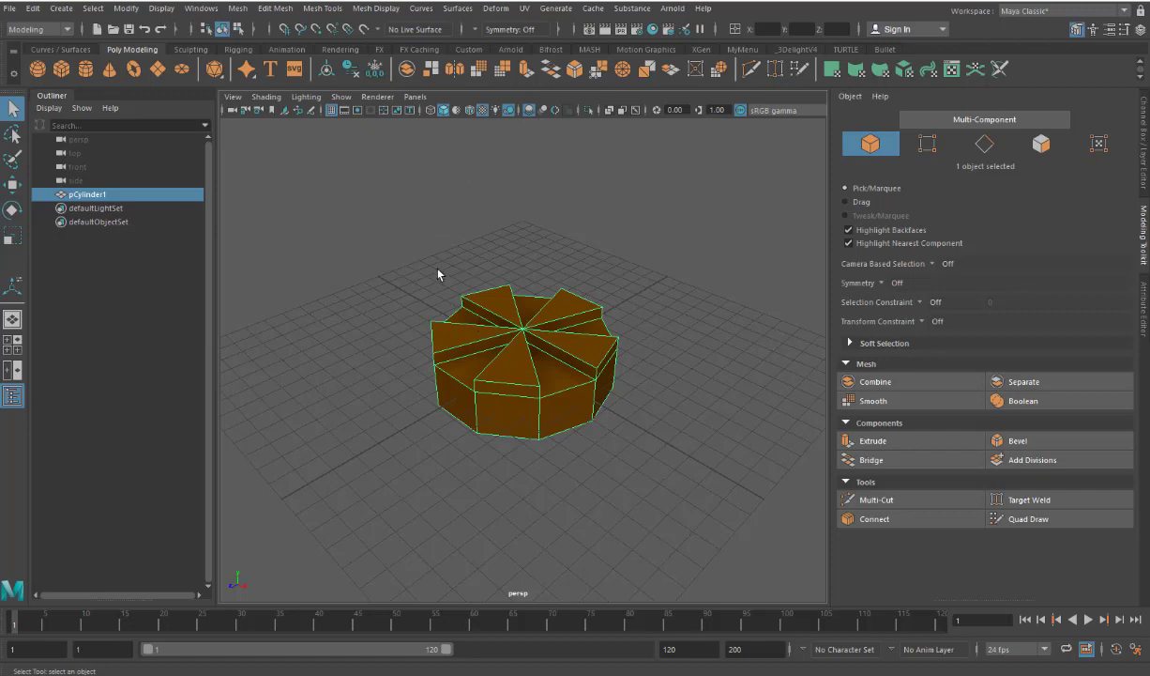
pyautogui.click(15, 208)
pyautogui.moveTo(521, 317); pyautogui.dragTo(589, 395)
# Step: Set the wheel's Rotate Z to exactly -90 in the Channel Box
pyautogui.click(1141, 29)
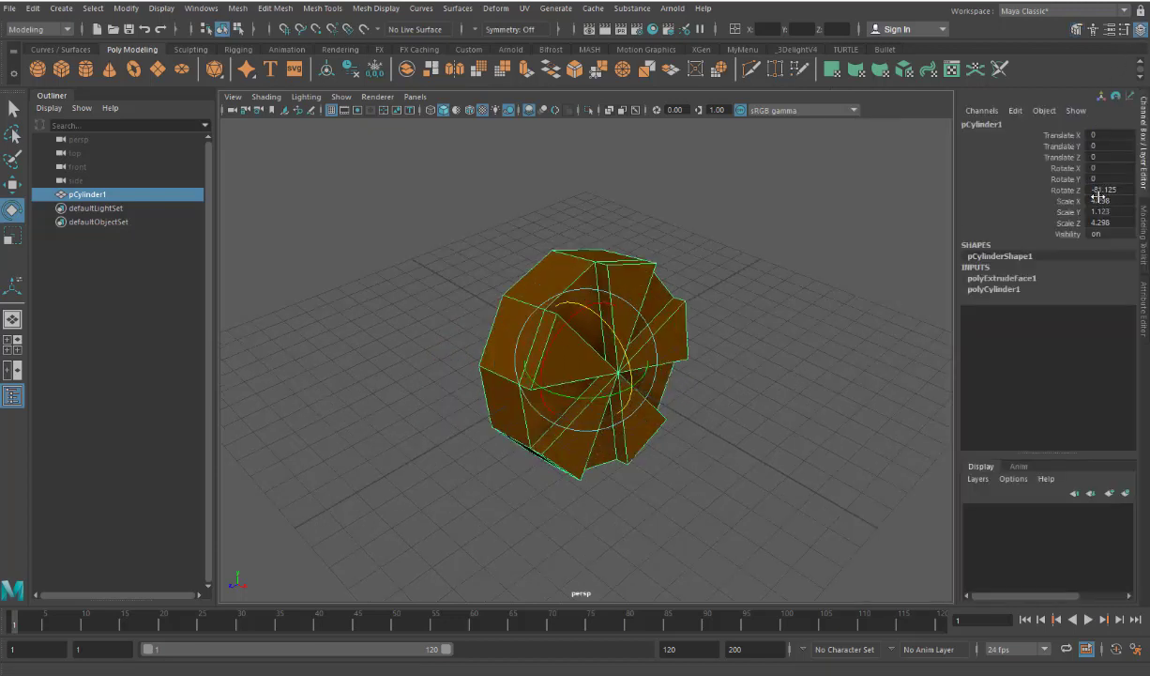
pyautogui.doubleClick(1102, 190)
pyautogui.write('-90')
pyautogui.press('Return')
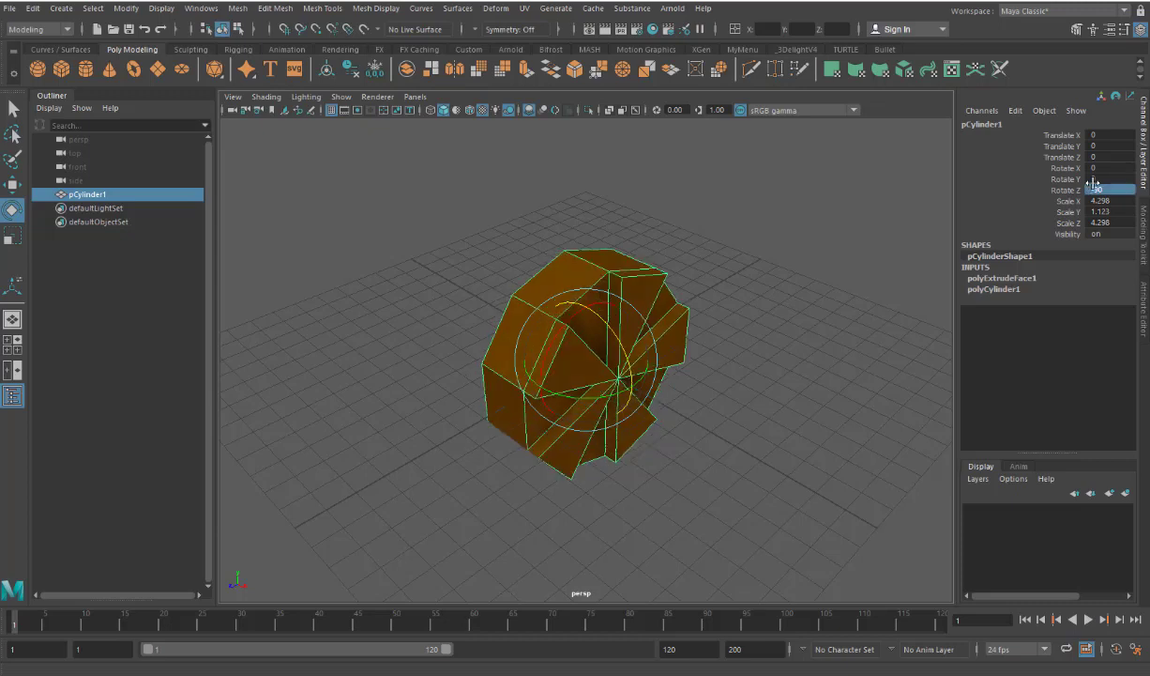
# Step: Preview the wheel with smoothing, then return to the faceted low-poly display
pyautogui.click(12, 184)
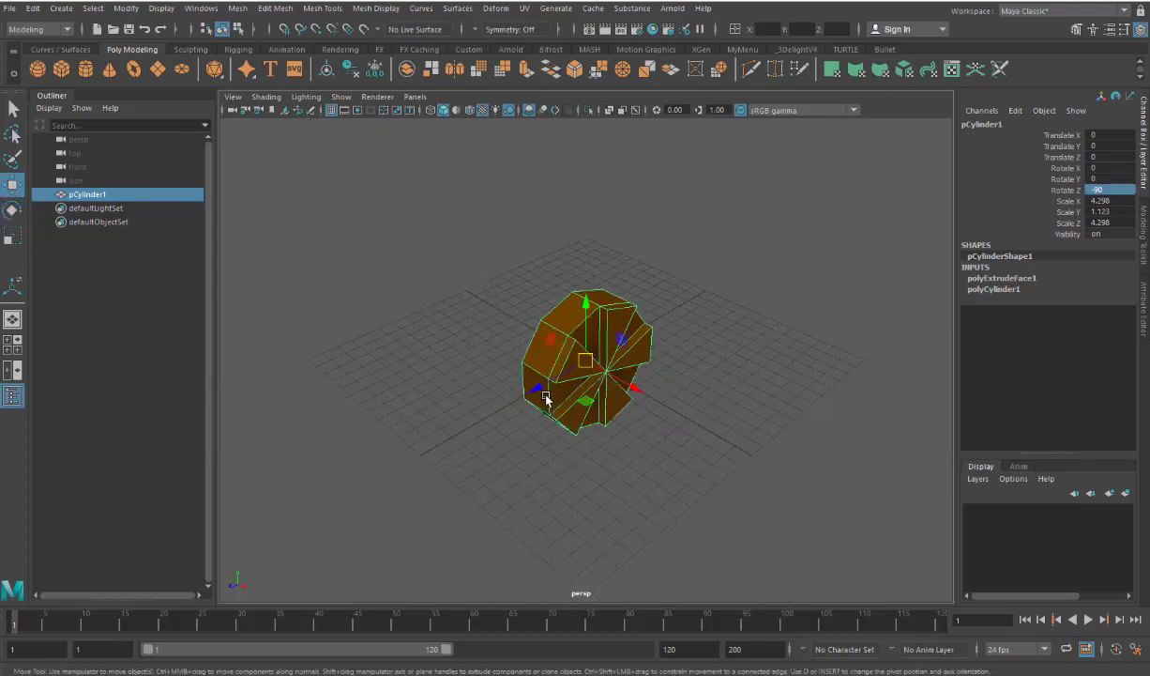
pyautogui.scroll(-2, 407, 349)
pyautogui.press('3')
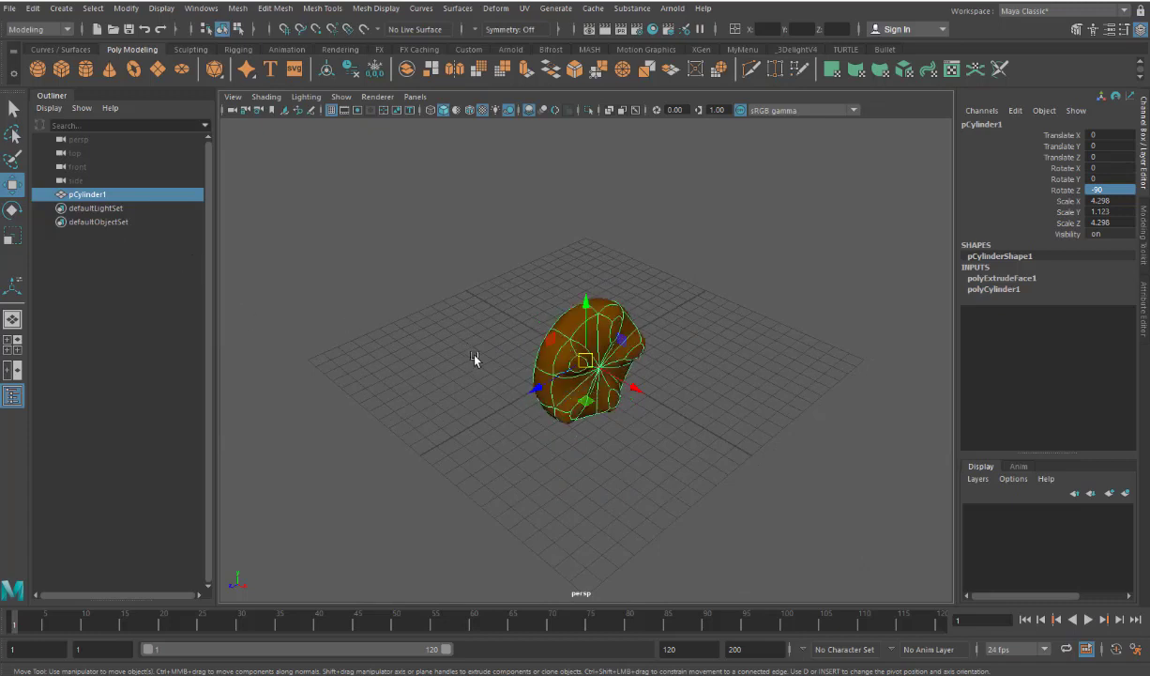
pyautogui.scroll(3, 598, 372)
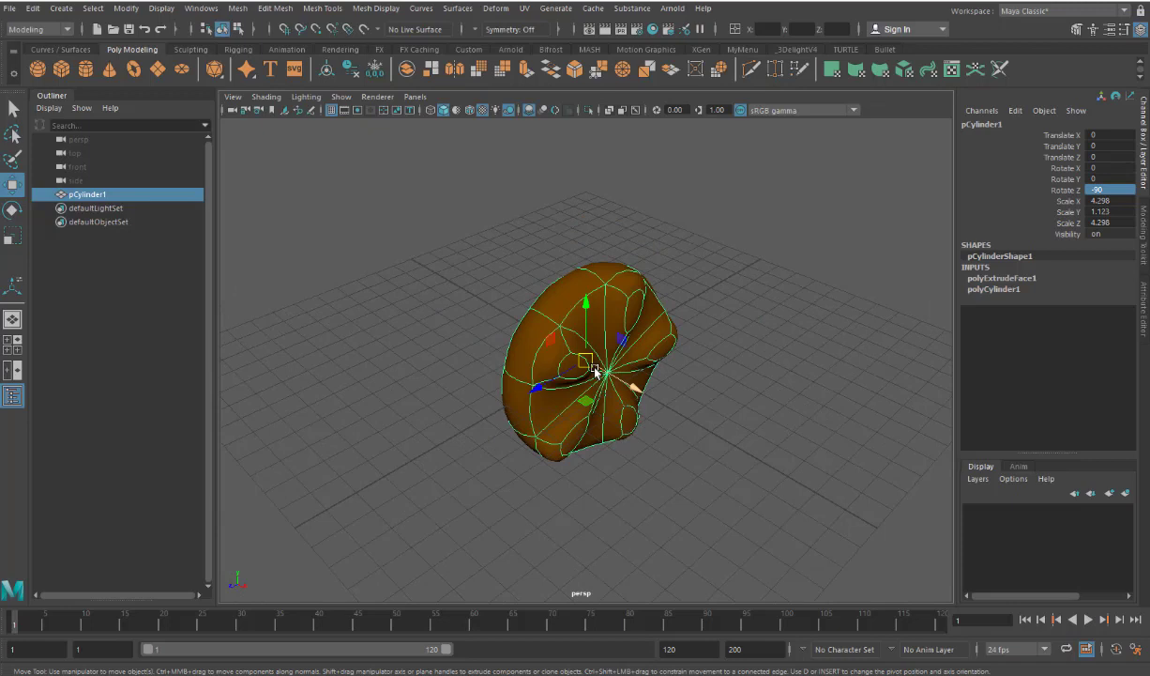
pyautogui.press('1')
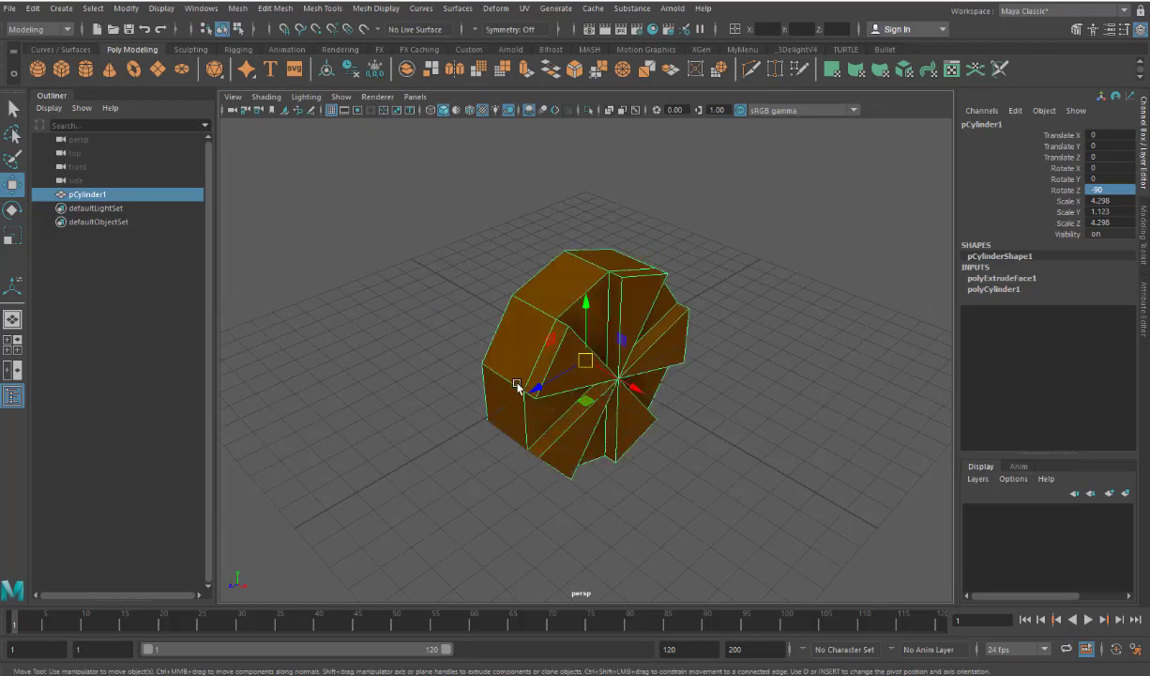
pyautogui.scroll(2, 542, 389)
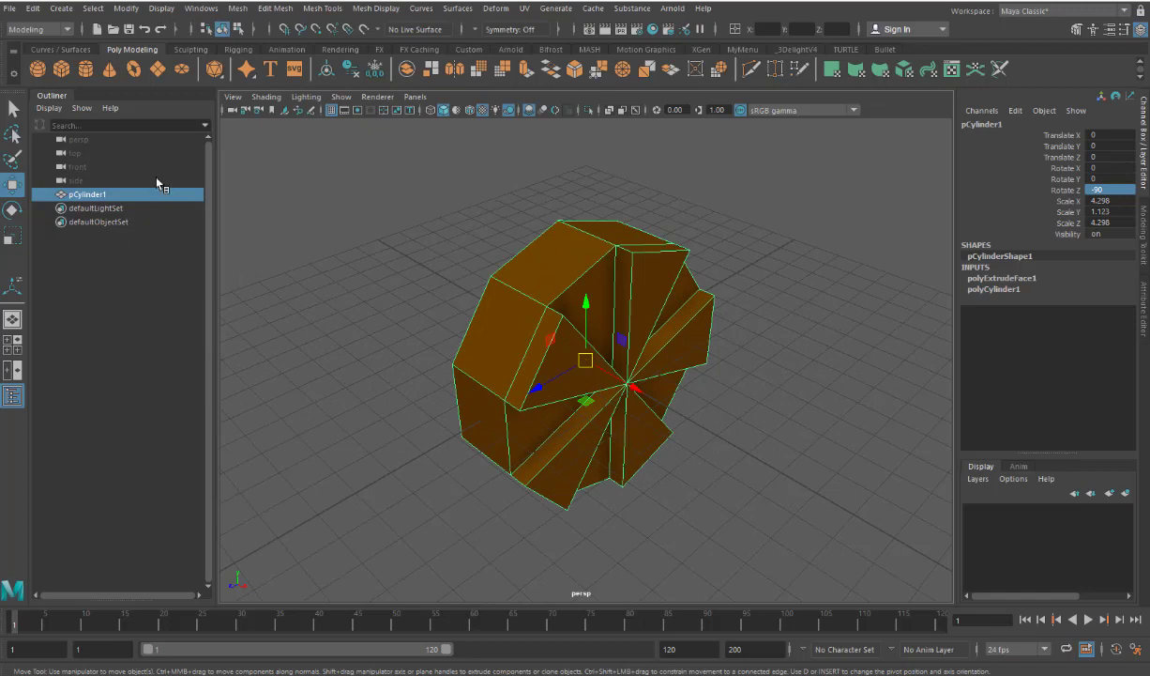
# Step: Try rotating the wheel around its vertical axis and undo the trial rotation
pyautogui.click(12, 208)
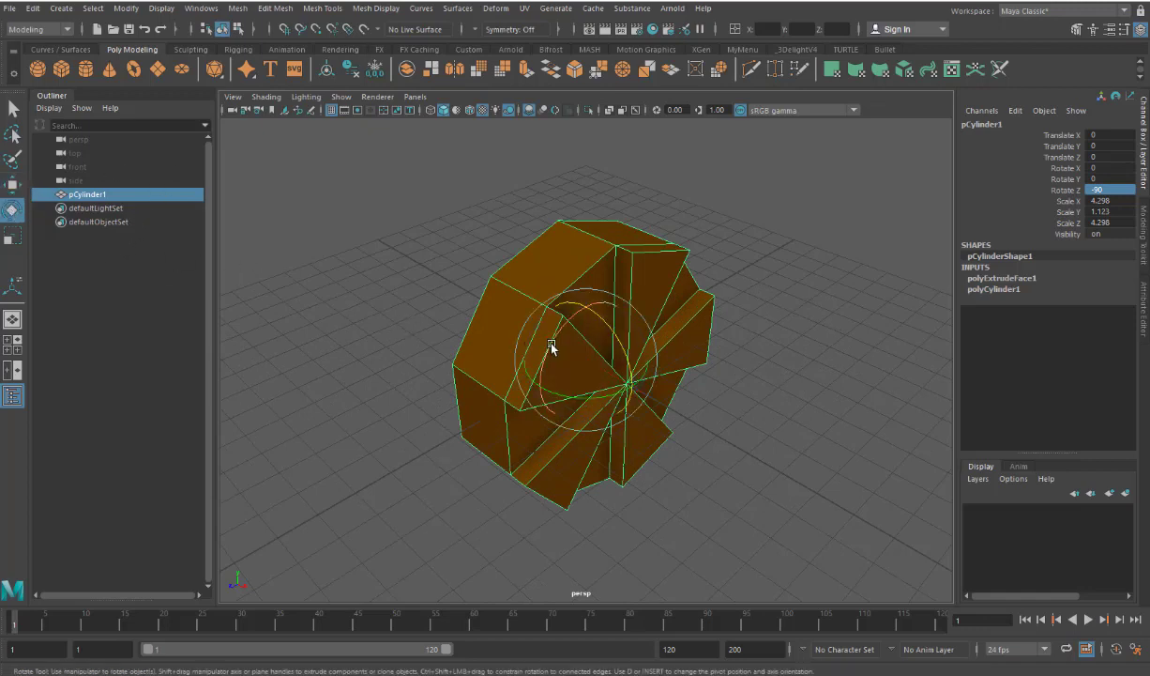
pyautogui.moveTo(545, 346)
pyautogui.mouseDown()
pyautogui.moveTo(570, 324)
pyautogui.moveTo(547, 324)
pyautogui.moveTo(521, 376)
pyautogui.moveTo(527, 339)
pyautogui.mouseUp()
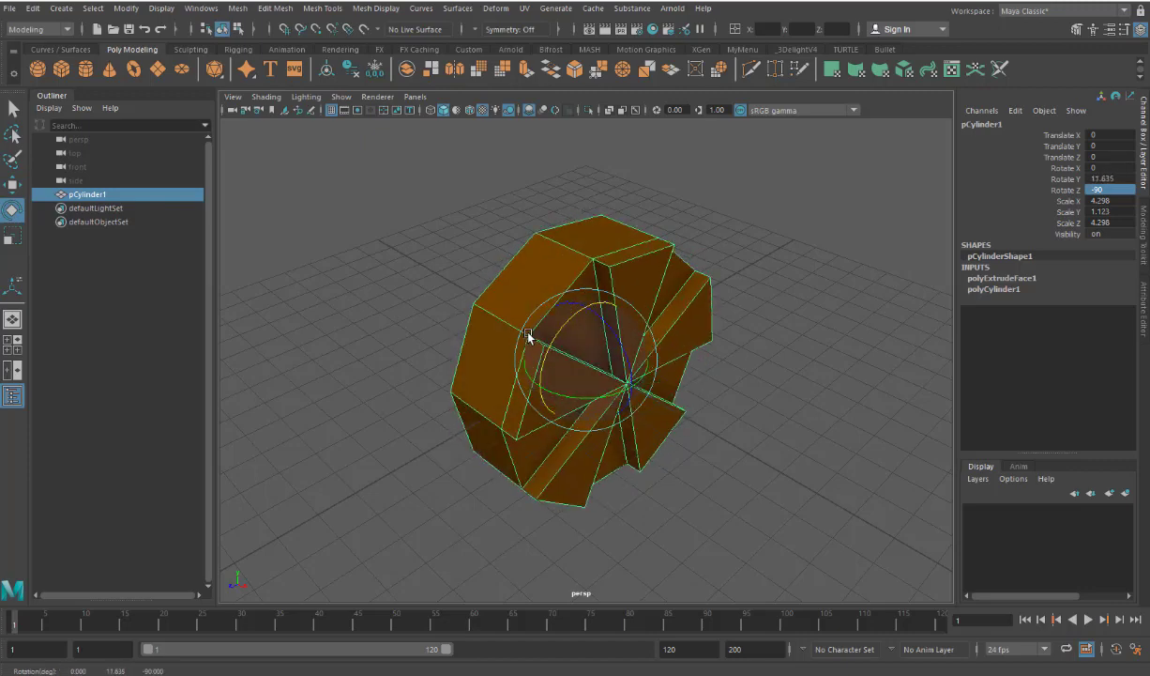
pyautogui.hotkey('ctrl', 'z')
pyautogui.hotkey('ctrl', 'z')
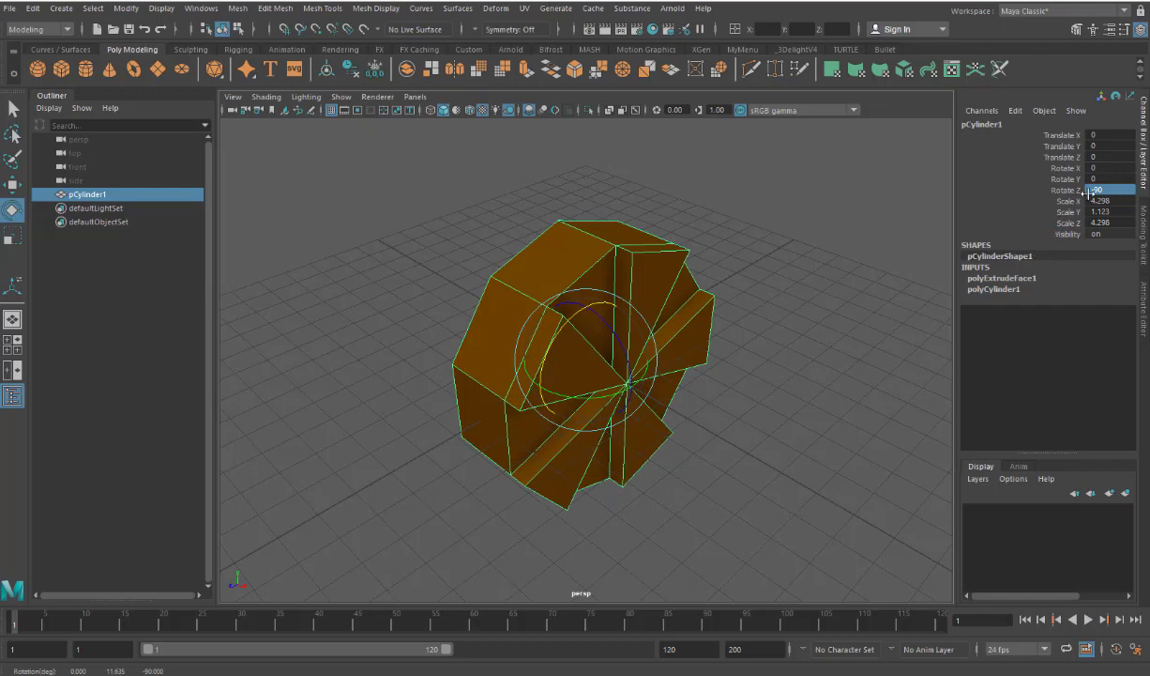
pyautogui.scroll(-3, 579, 421)
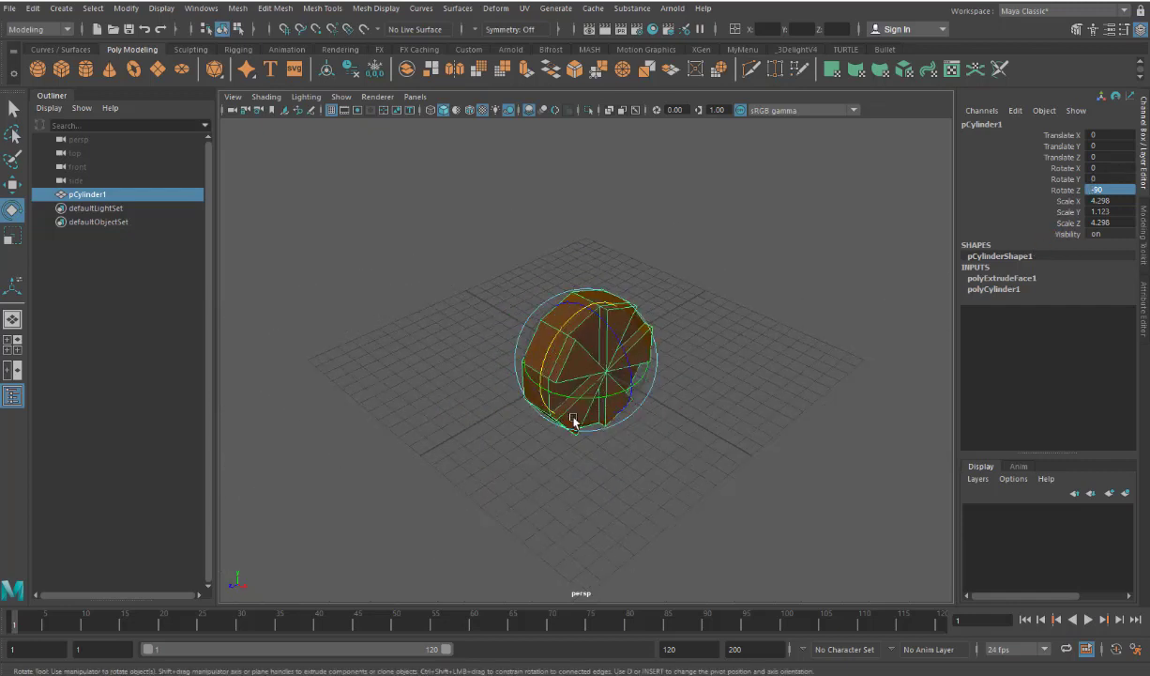
pyautogui.click(13, 184)
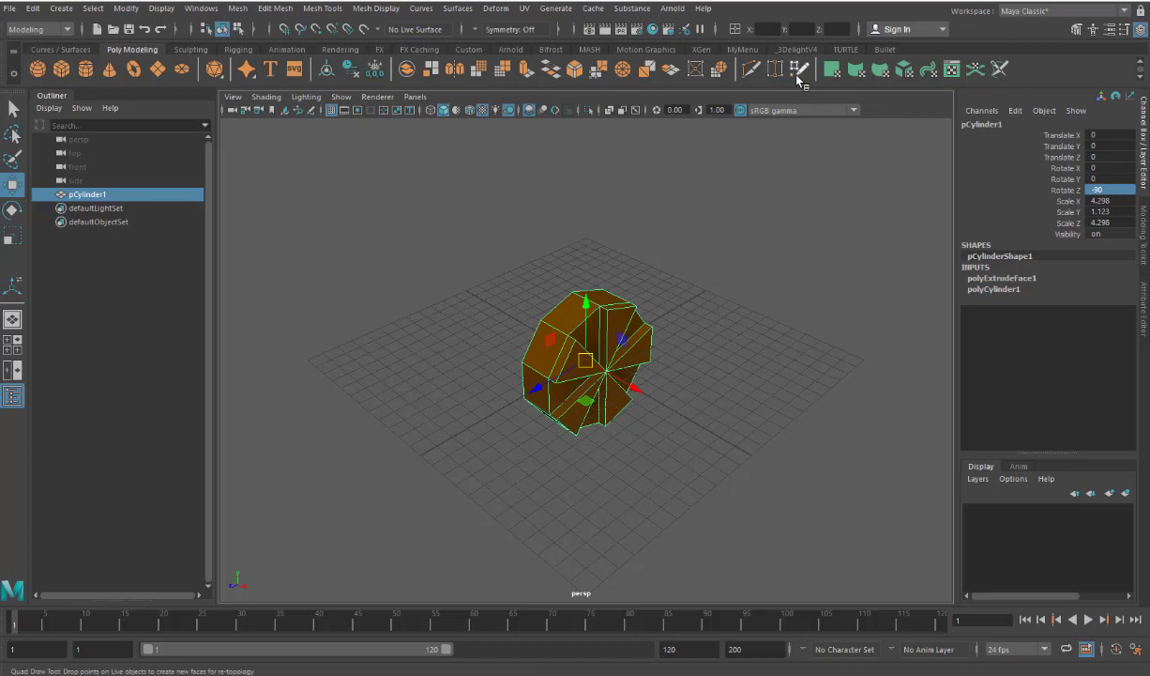
# Step: Freeze the wheel's transformations so rotation reads 0 and scale 1
pyautogui.click(742, 49)
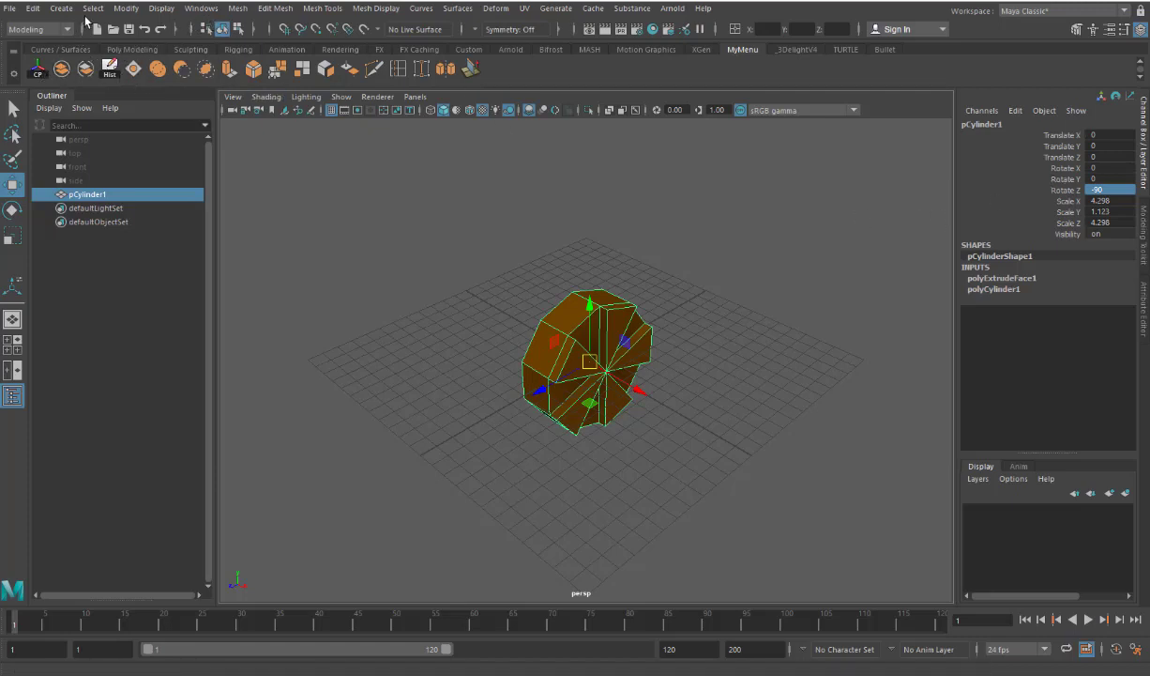
pyautogui.click(123, 9)
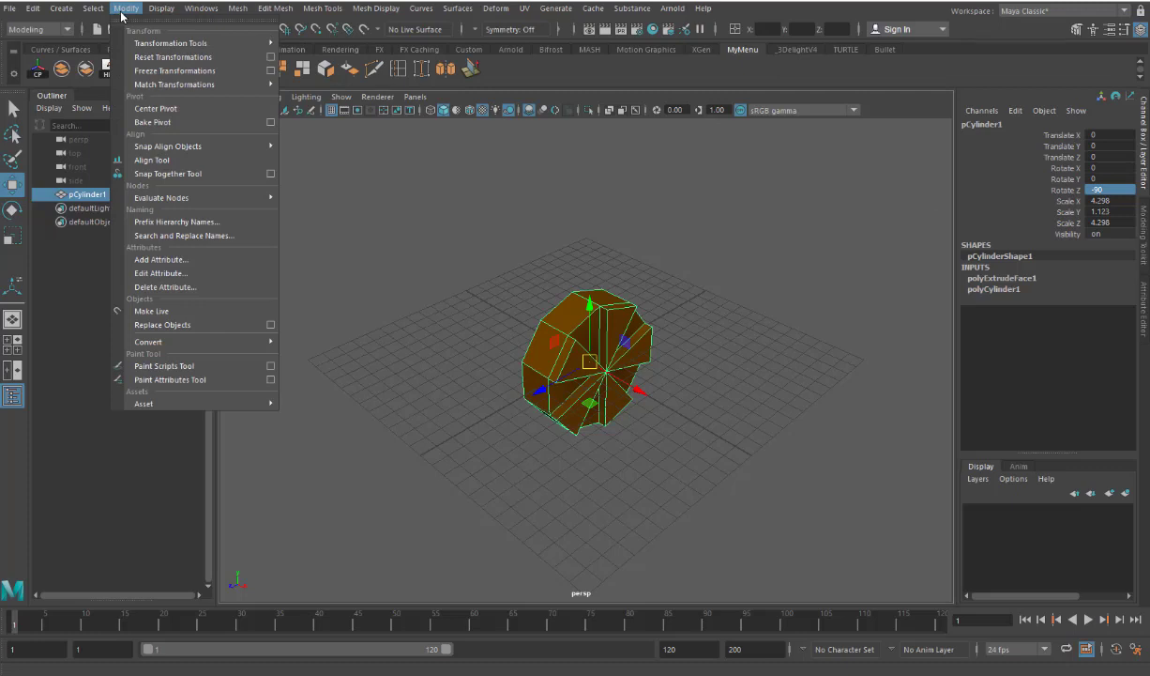
pyautogui.click(161, 71)
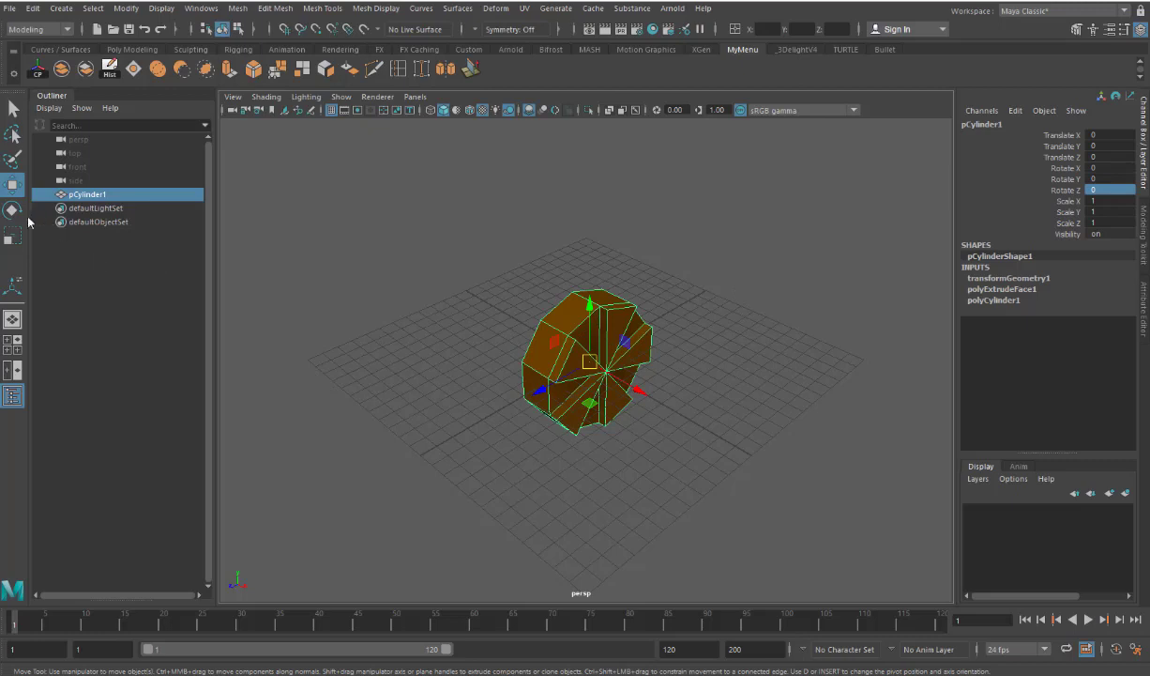
# Step: Test-rotate the wheel around X and undo the test rotation
pyautogui.click(15, 214)
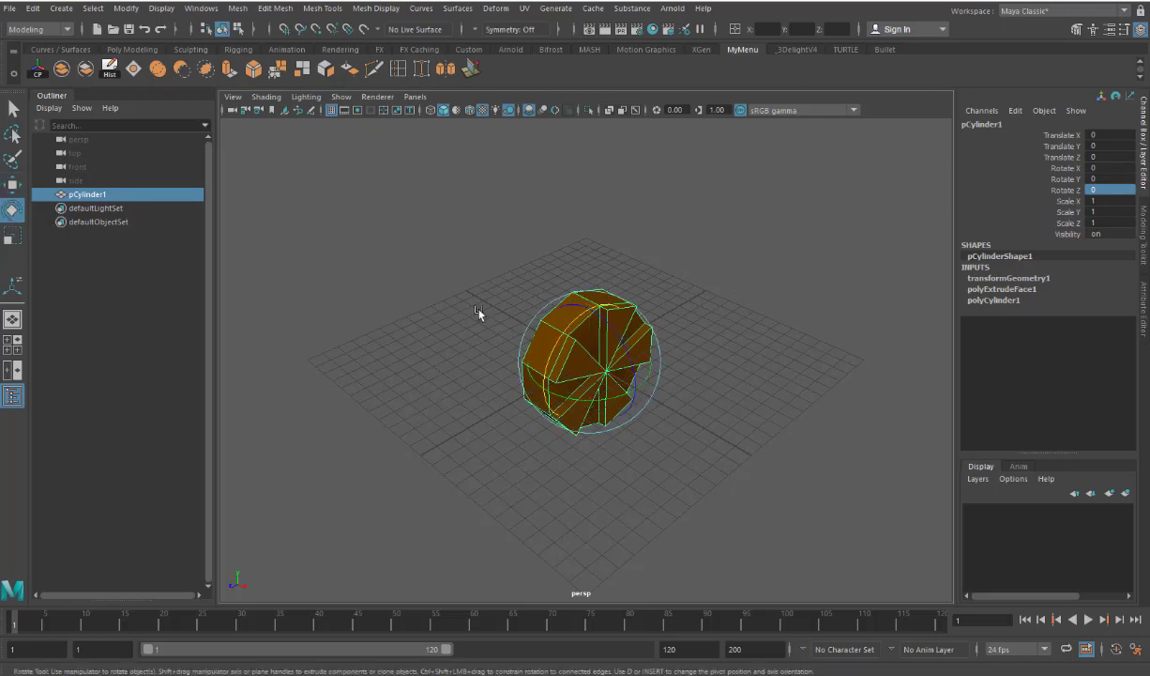
pyautogui.moveTo(544, 324)
pyautogui.mouseDown()
pyautogui.moveTo(554, 353)
pyautogui.moveTo(556, 327)
pyautogui.moveTo(581, 320)
pyautogui.moveTo(550, 328)
pyautogui.moveTo(571, 321)
pyautogui.moveTo(534, 360)
pyautogui.moveTo(560, 342)
pyautogui.mouseUp()
pyautogui.hotkey('ctrl', 'z')
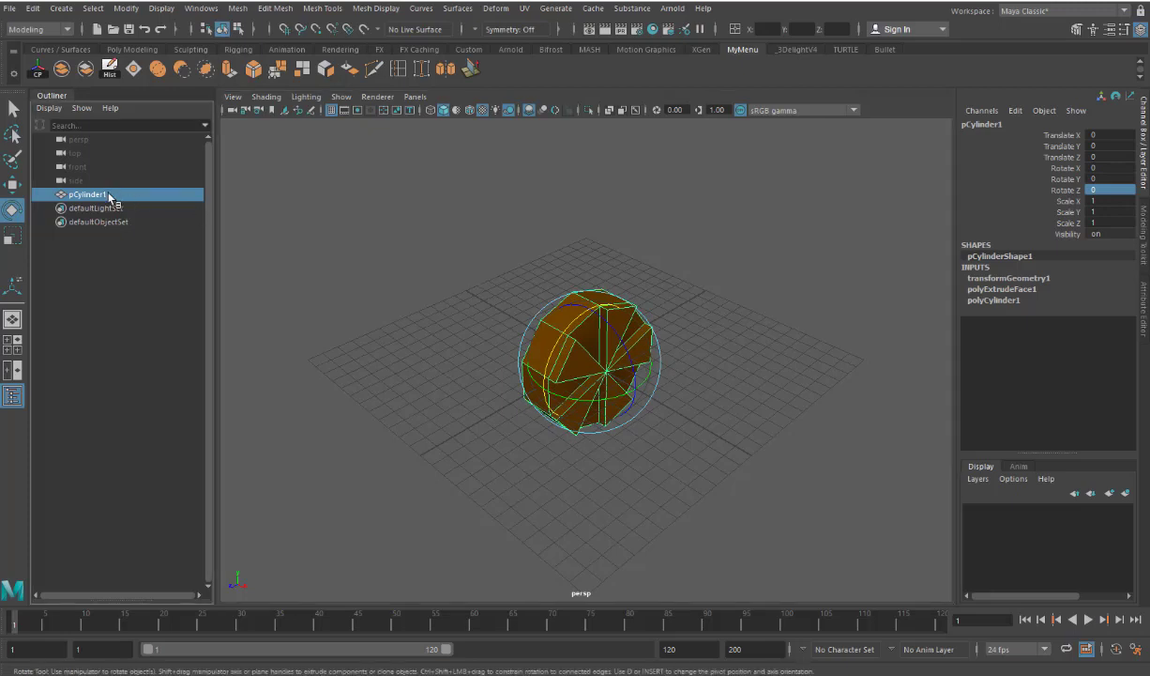
# Step: Rename pCylinder1 to Koleso in the Outliner and select it
pyautogui.doubleClick(108, 194)
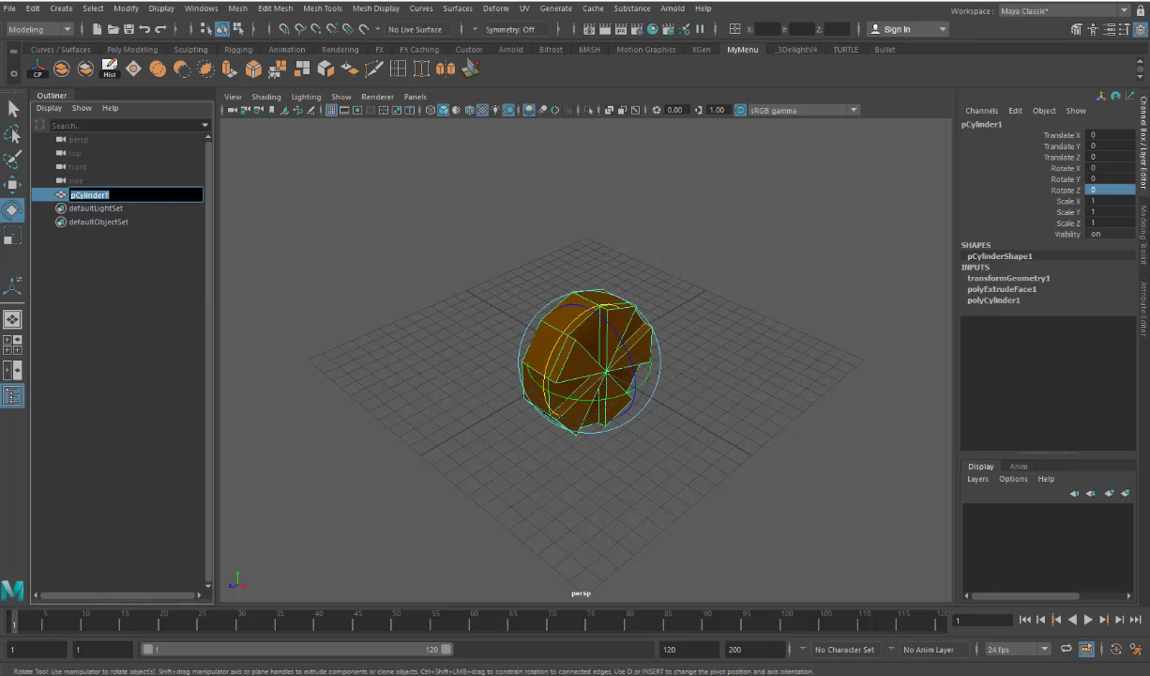
pyautogui.write('Koleso')
pyautogui.click(128, 308)
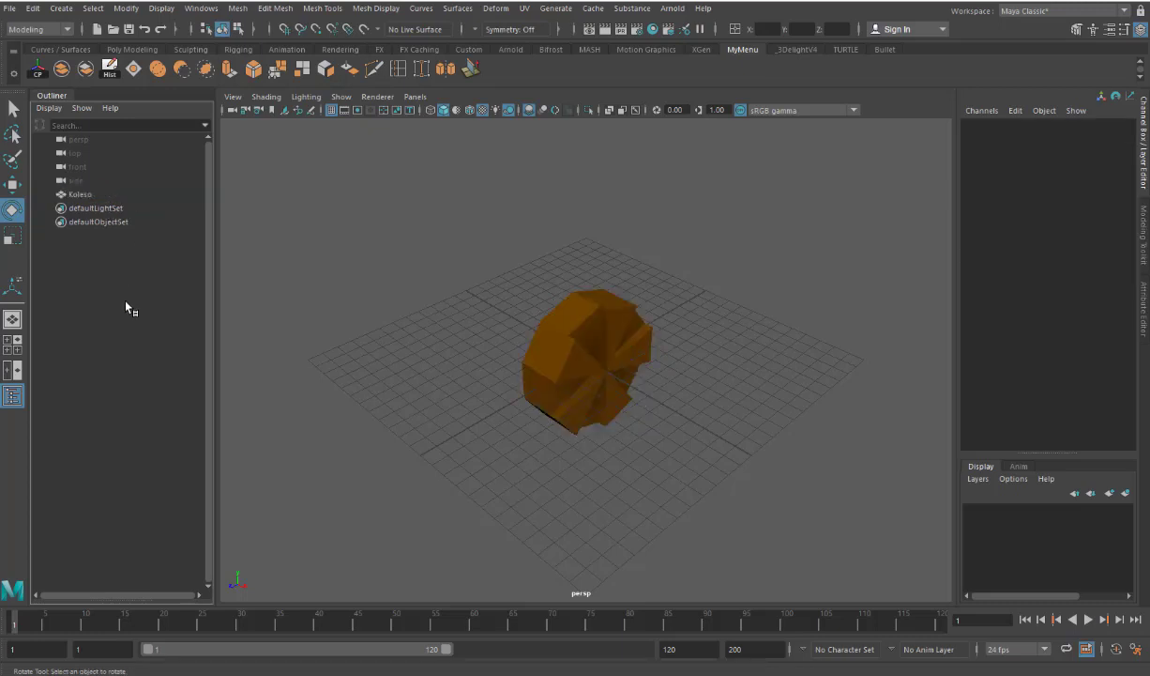
pyautogui.click(79, 194)
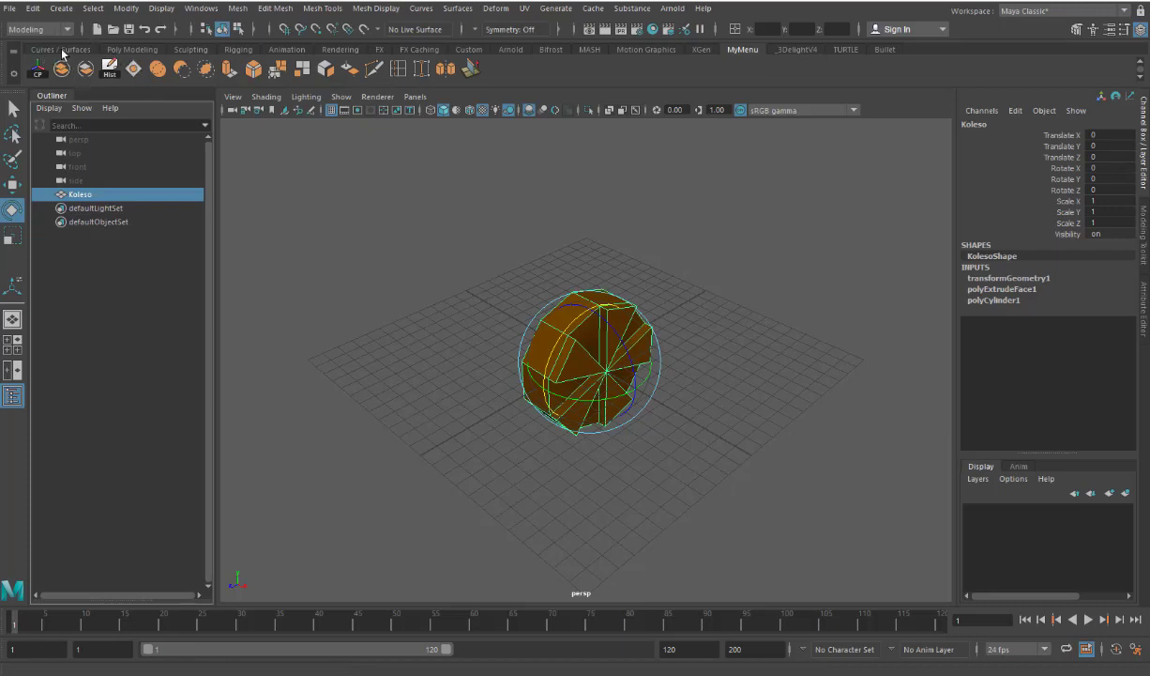
# Step: Add a NURBS circle scaled uniformly to 6.182 so it encircles the Koleso wheel
pyautogui.click(61, 49)
pyautogui.click(38, 69)
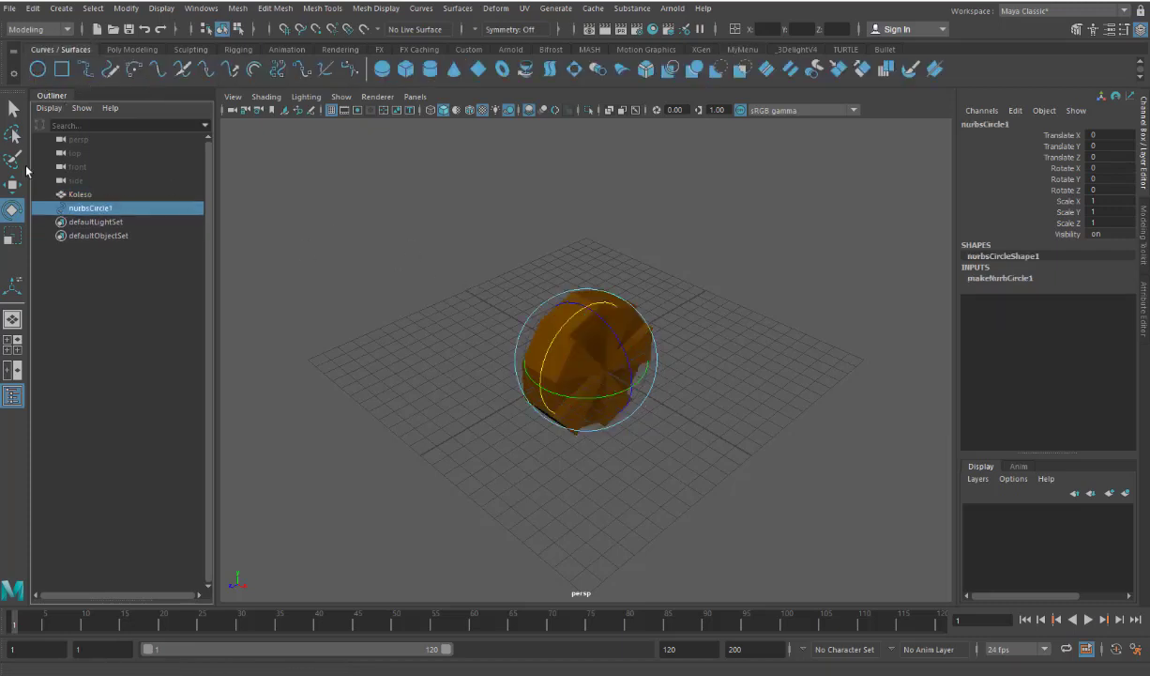
pyautogui.click(14, 237)
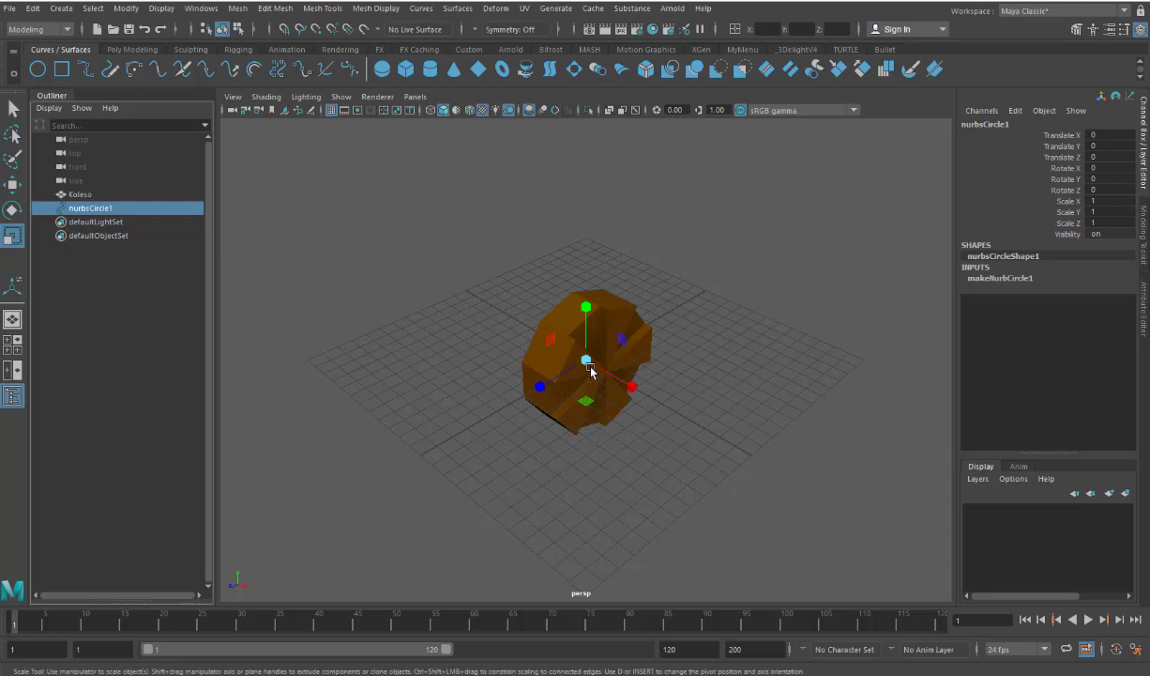
pyautogui.moveTo(584, 358); pyautogui.dragTo(716, 416)
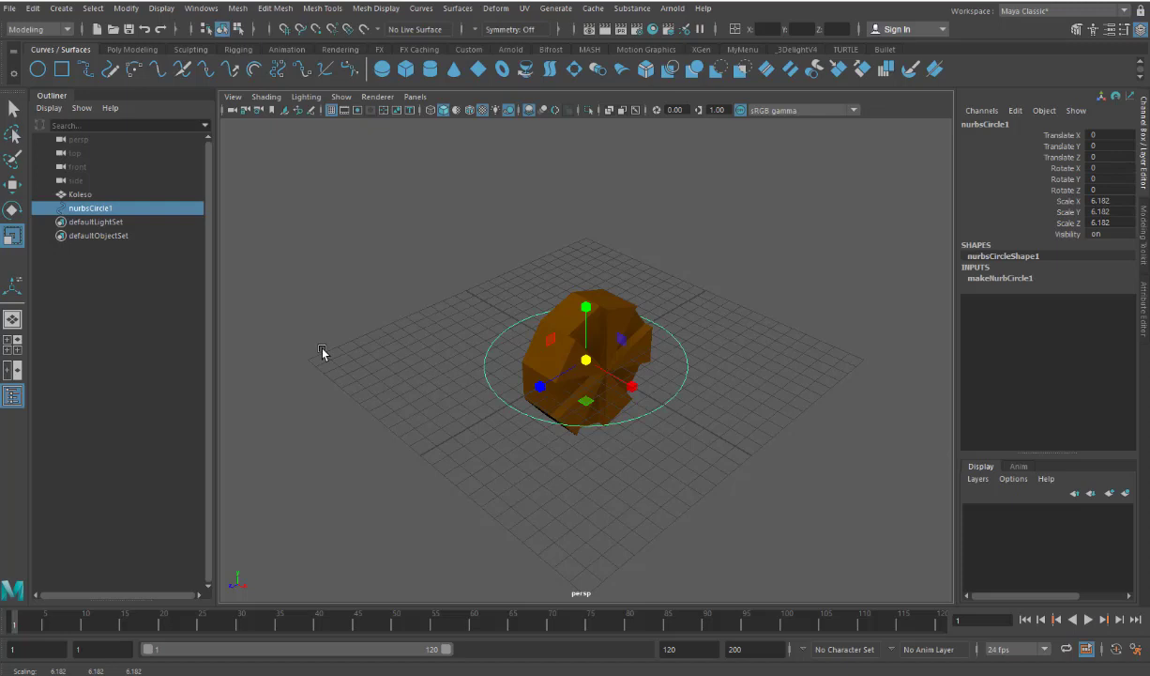
pyautogui.click(233, 110)
# Step: From the side view, raise Koleso so its bottom rests on the circle's ground line
pyautogui.click(258, 147)
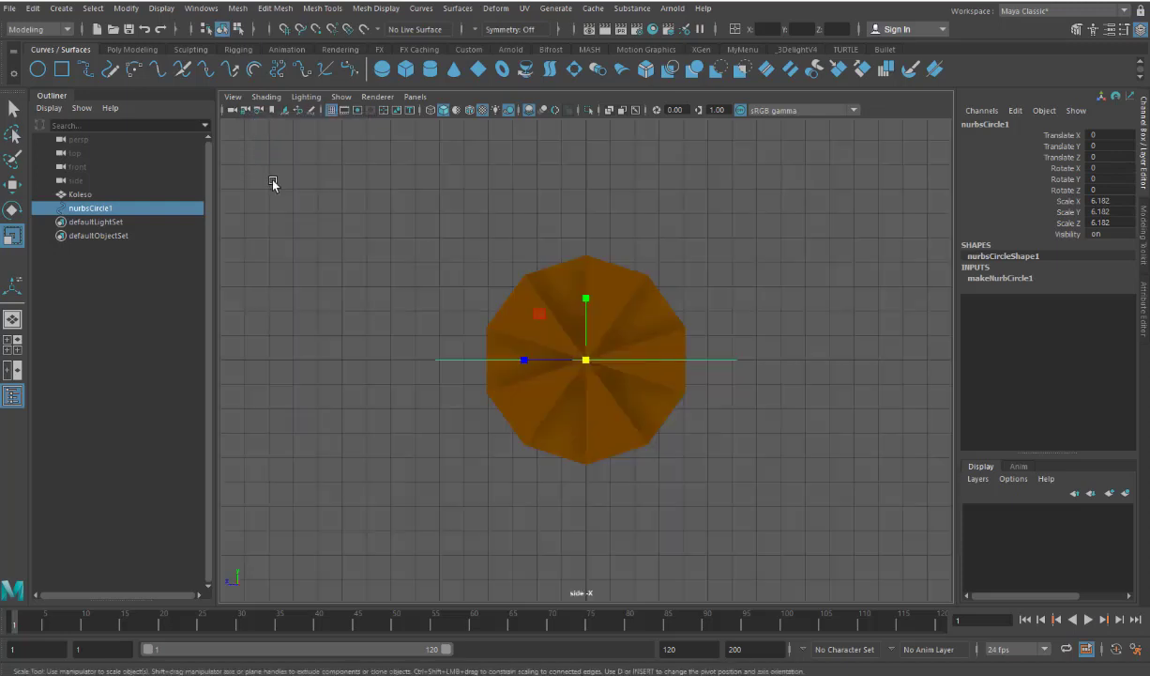
pyautogui.click(566, 290)
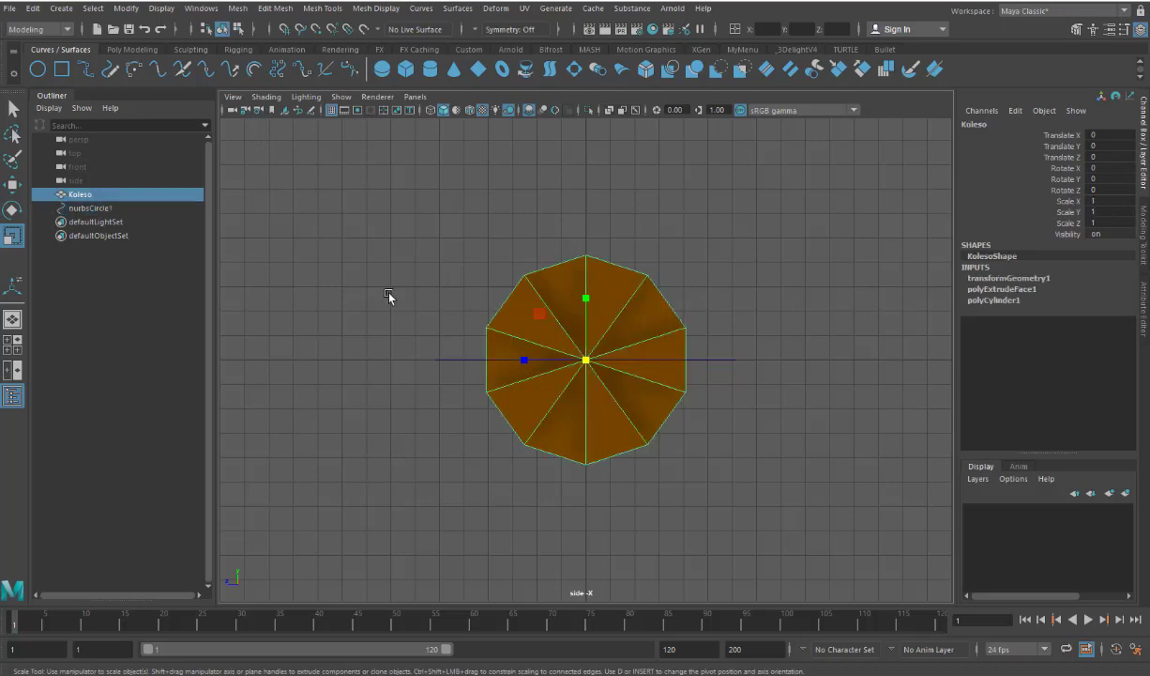
pyautogui.press('w')
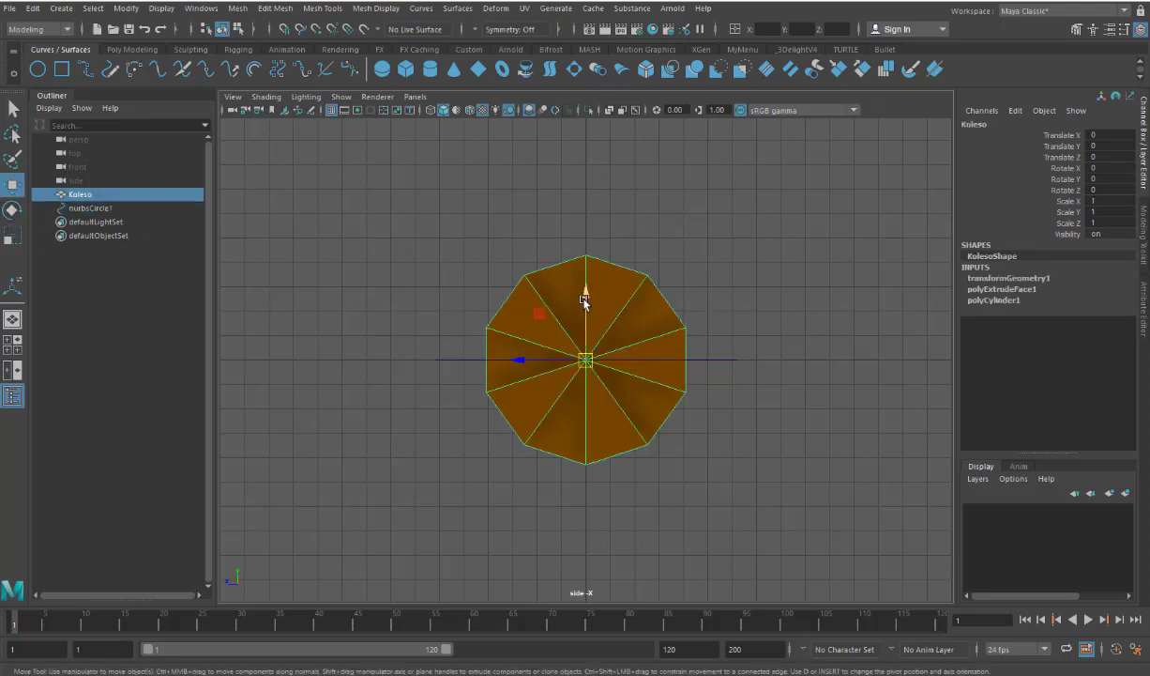
pyautogui.moveTo(588, 287); pyautogui.dragTo(600, 191)
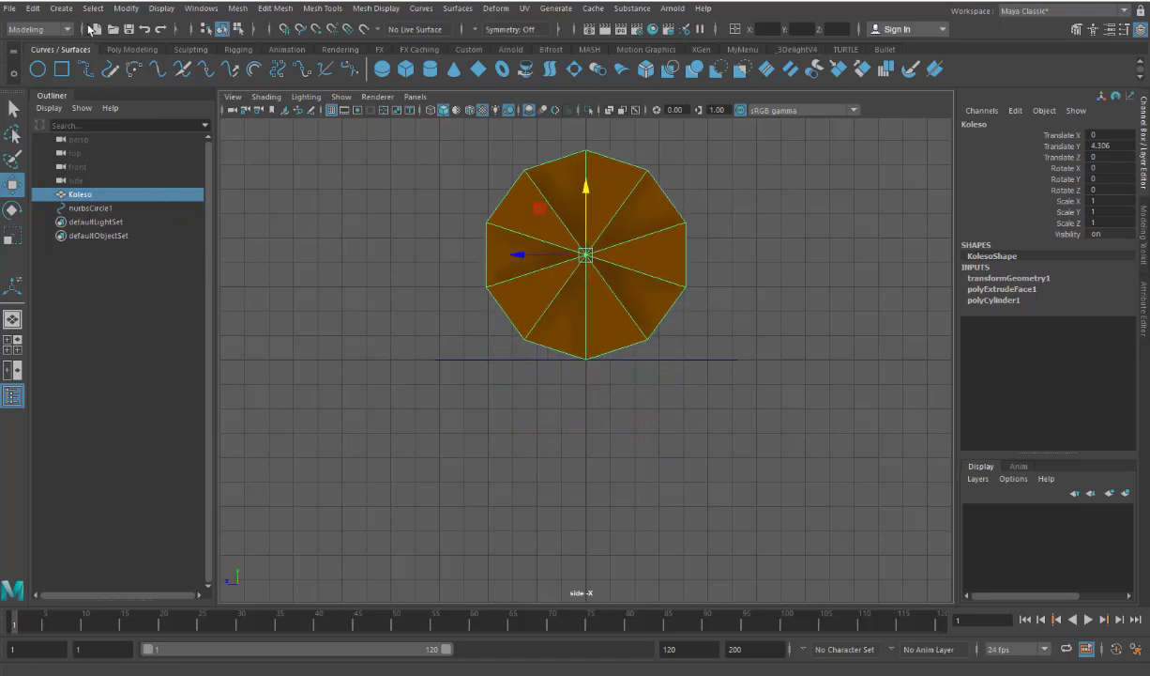
# Step: Freeze the wheel's new position and delete its construction history
pyautogui.click(125, 9)
pyautogui.click(164, 71)
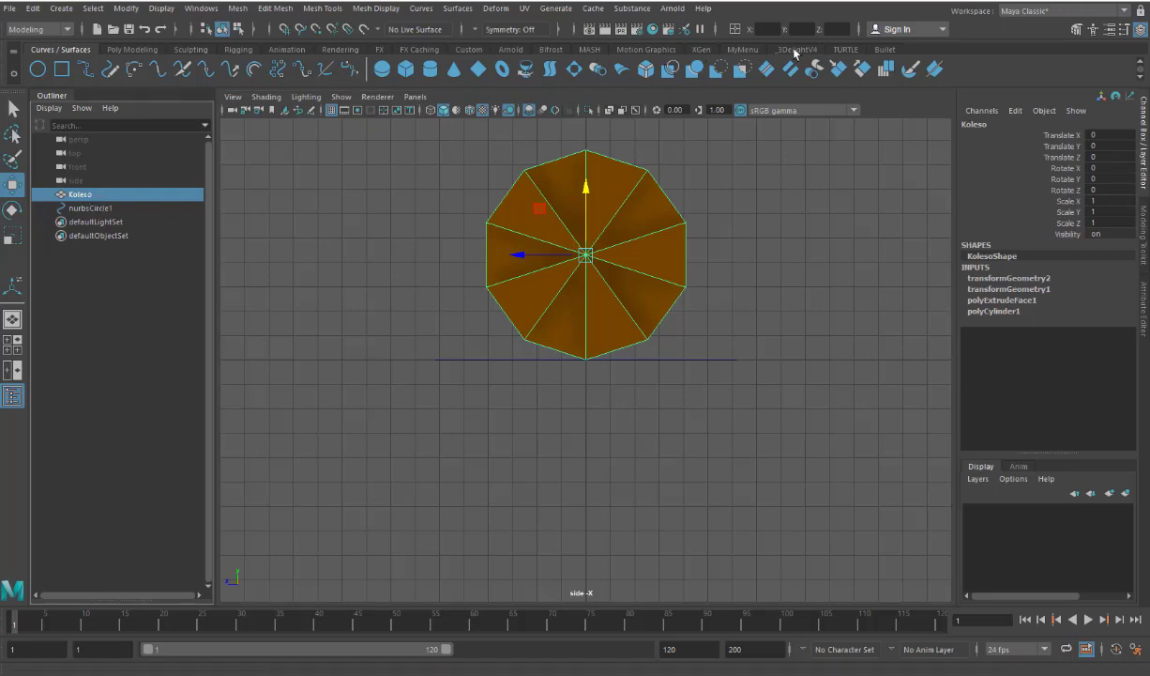
pyautogui.click(741, 49)
pyautogui.click(108, 67)
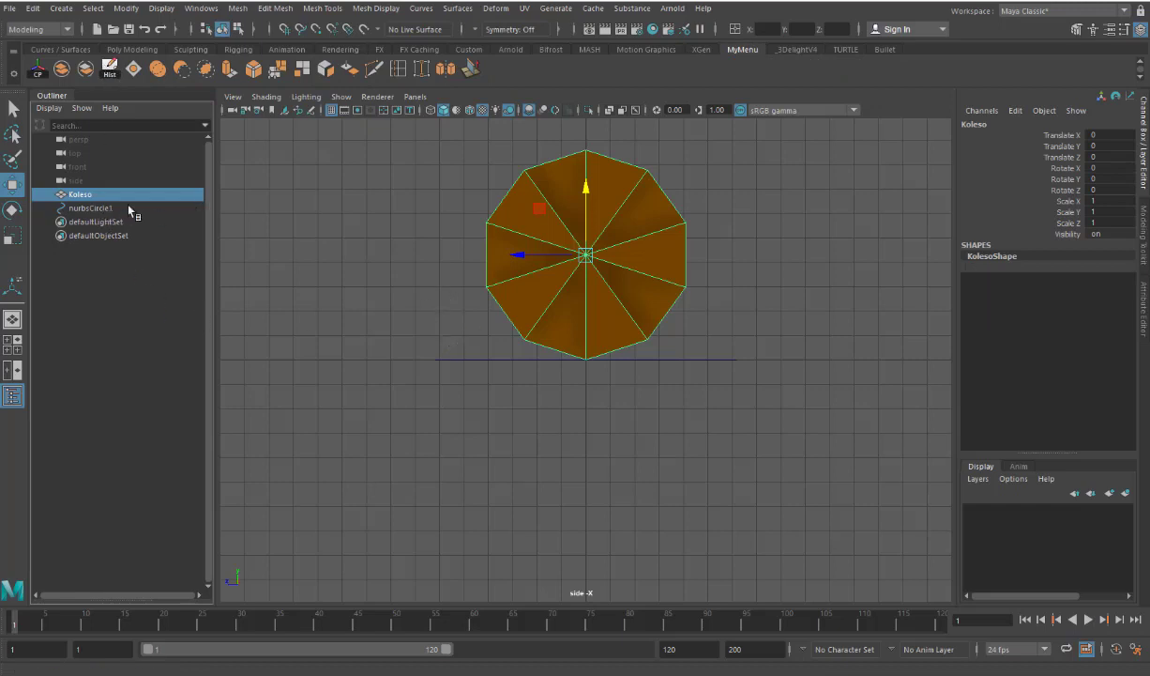
pyautogui.click(232, 110)
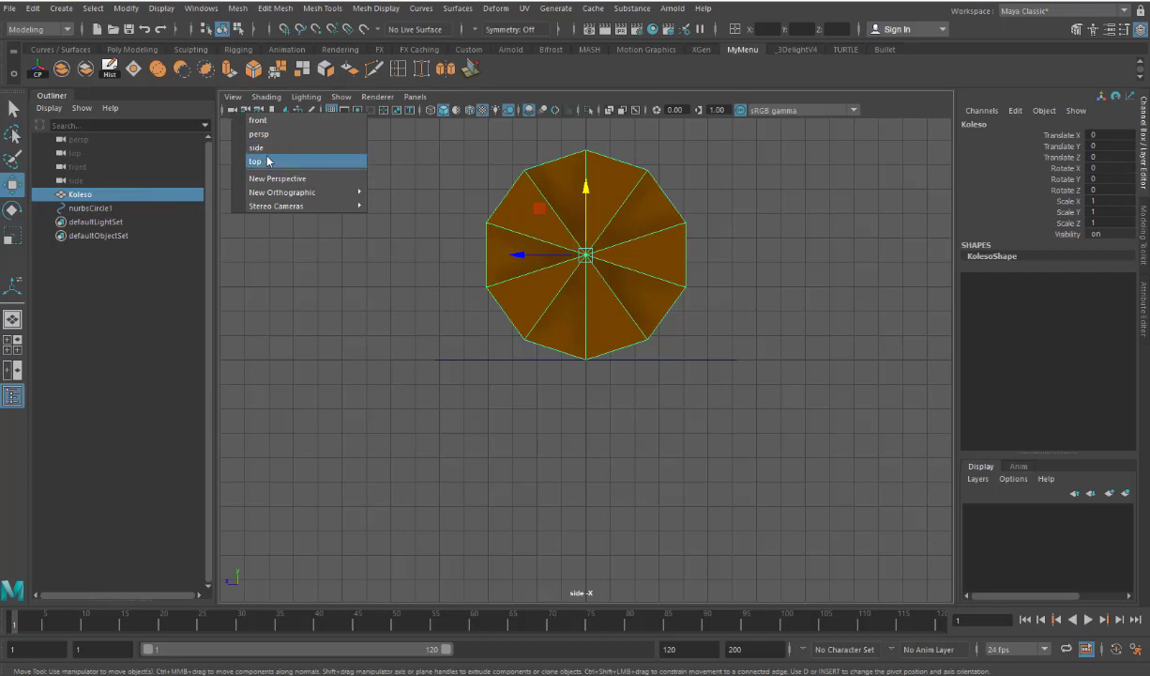
# Step: Switch back to the perspective camera and bring up the Windows menu's animation editors
pyautogui.click(268, 134)
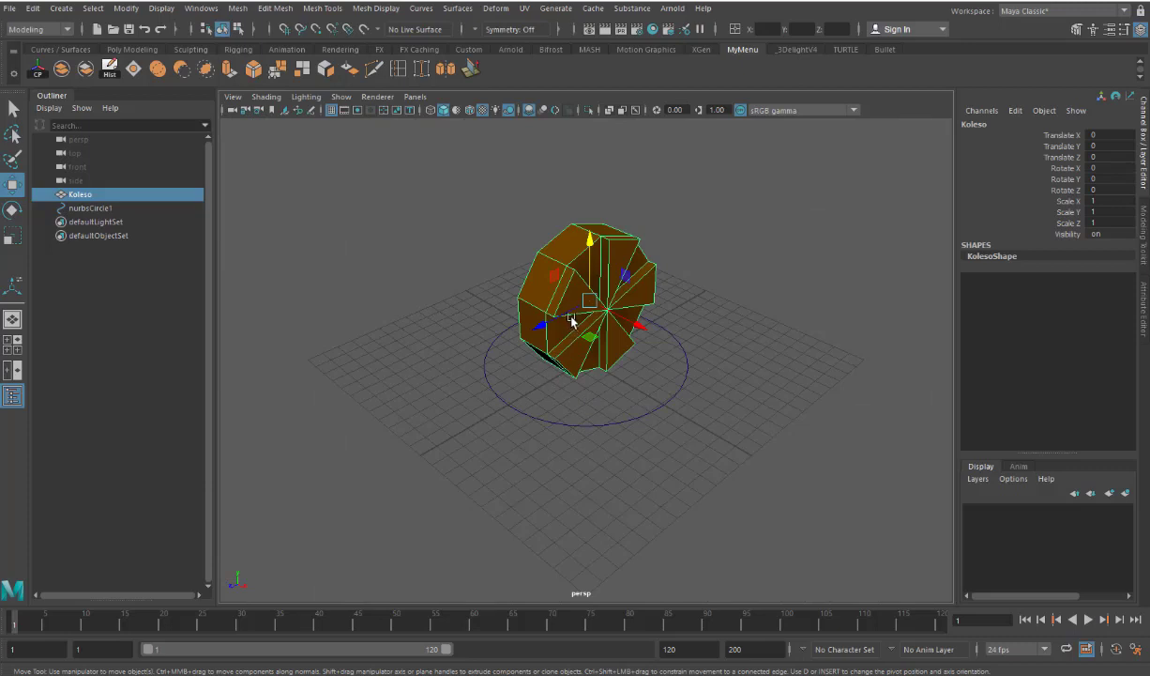
pyautogui.click(200, 9)
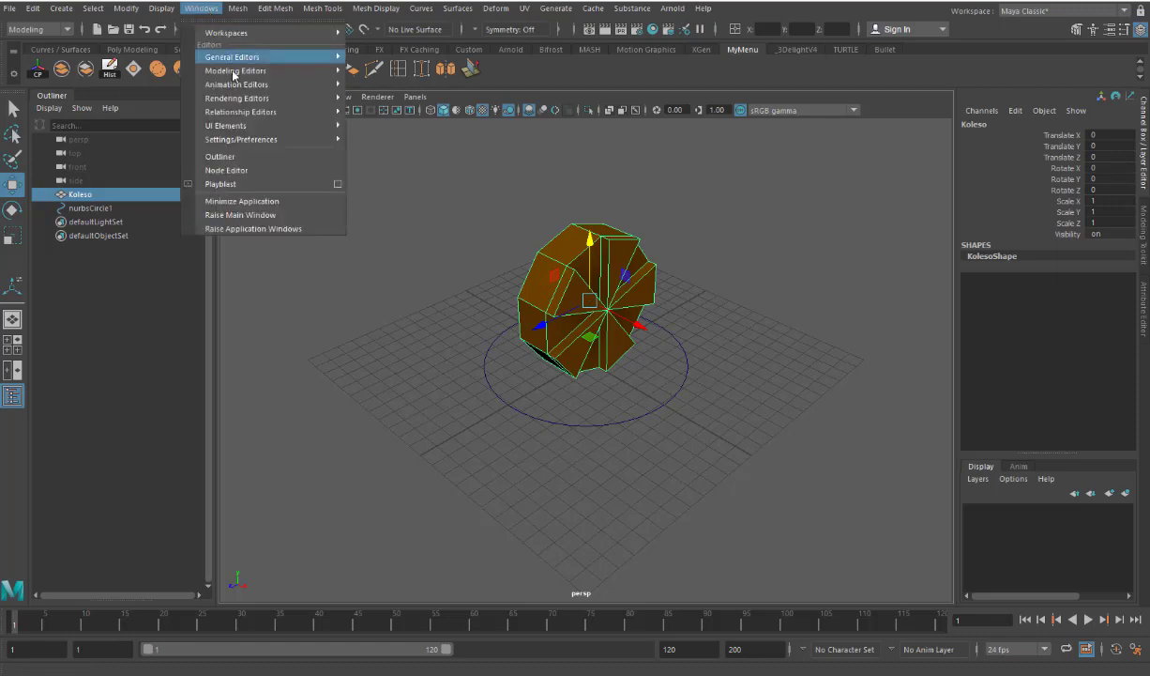
pyautogui.moveTo(236, 85)
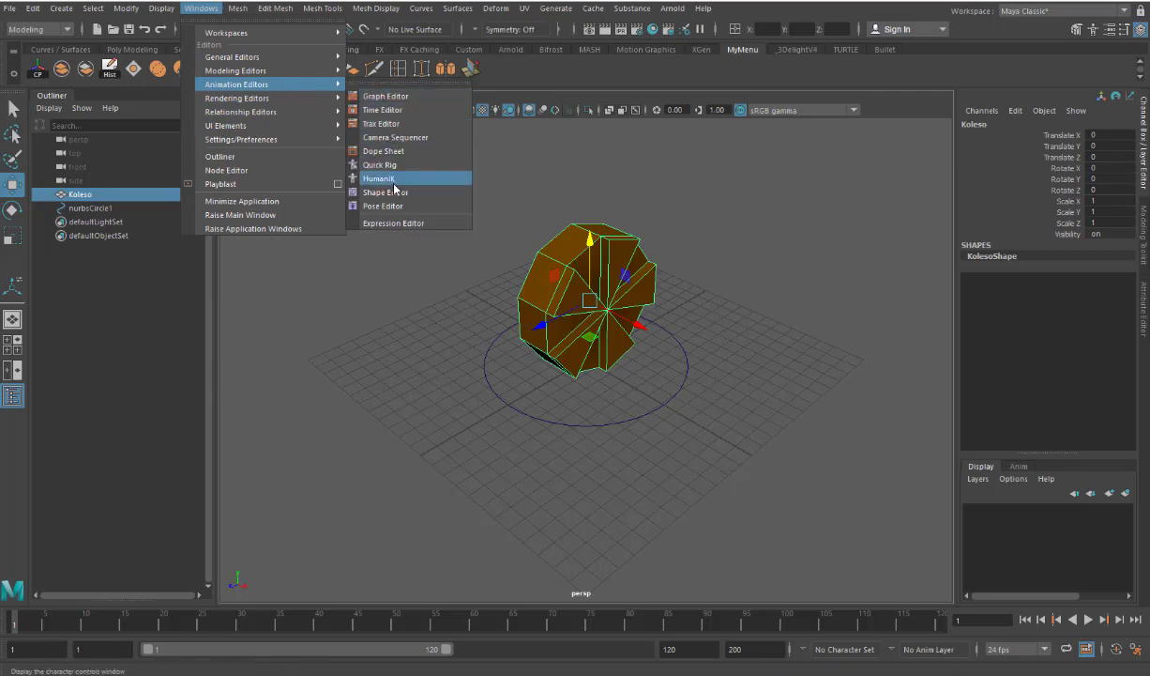
# Step: Open the Expression Editor on the wheel, targeting and copying coleso.rotateX, ready to write the expression
pyautogui.click(384, 222)
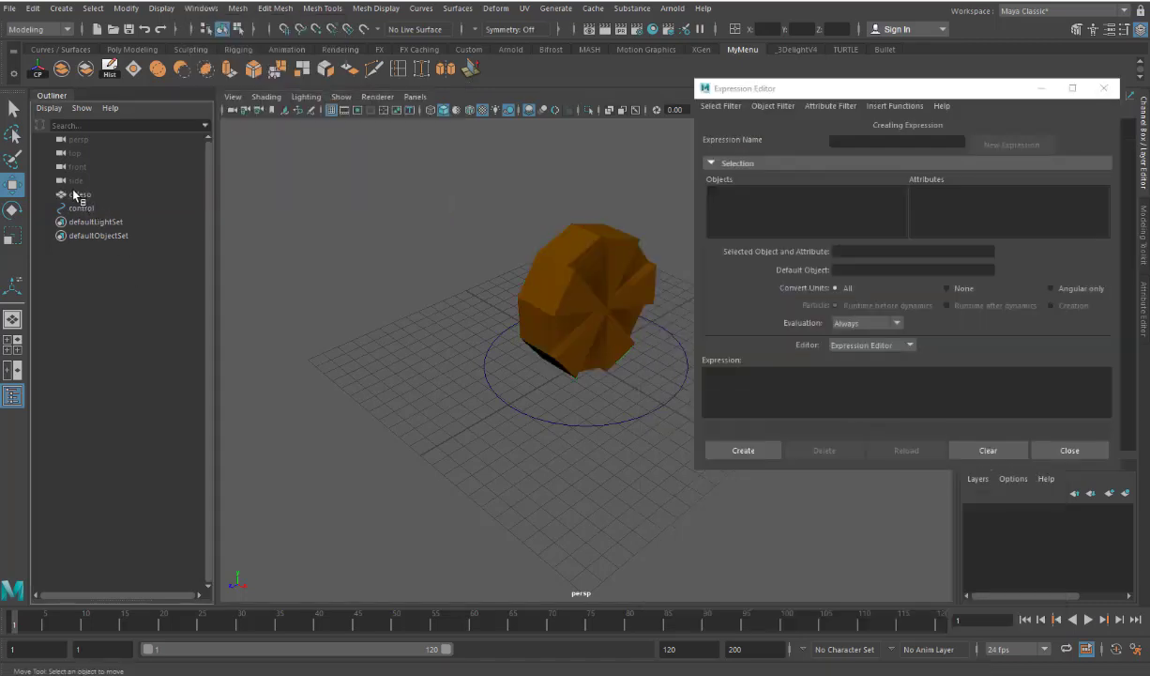
pyautogui.click(78, 194)
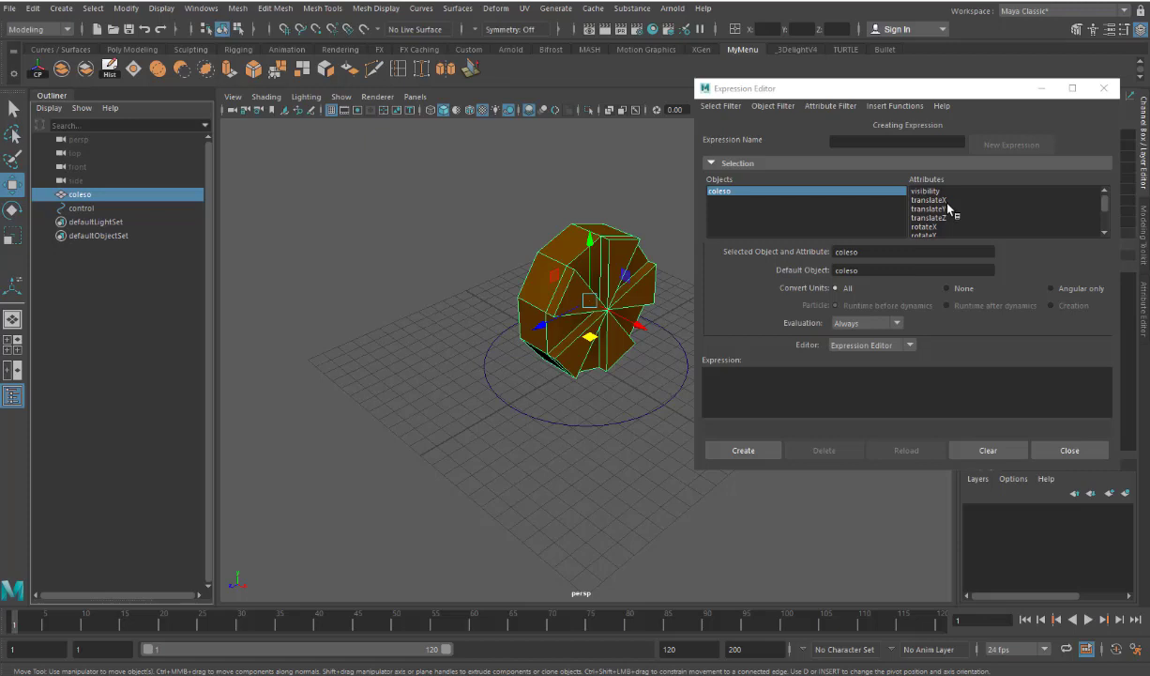
pyautogui.click(938, 225)
pyautogui.scroll(-1, 929, 216)
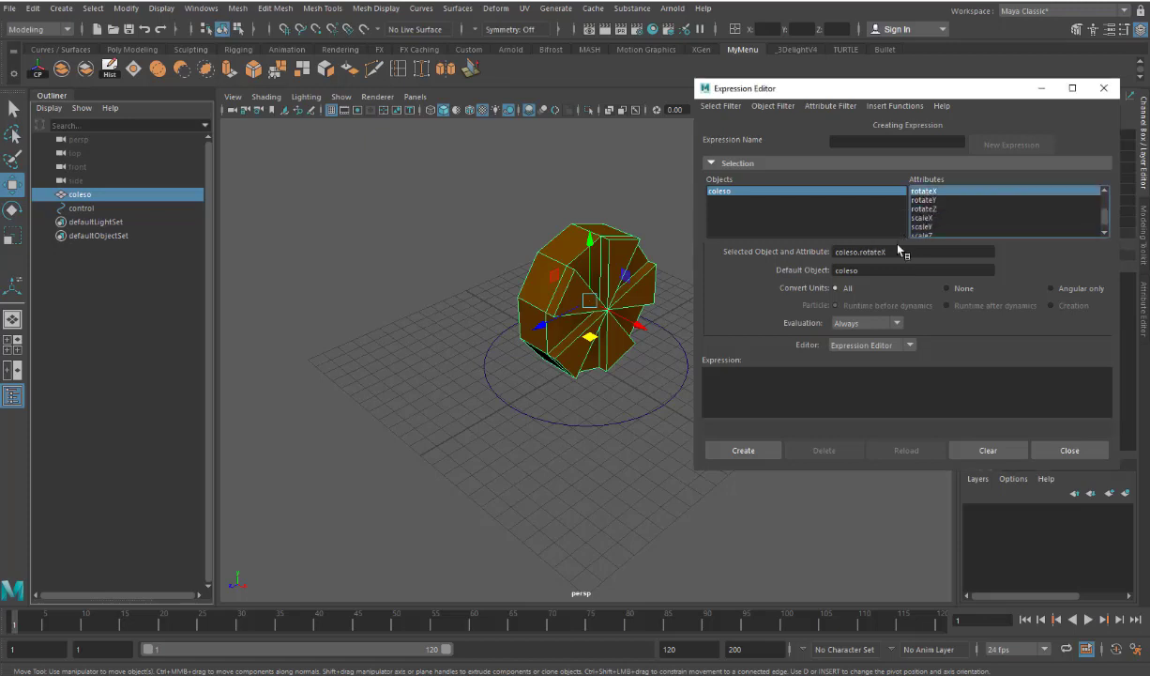
pyautogui.tripleClick(845, 250)
pyautogui.hotkey('ctrl', 'c')
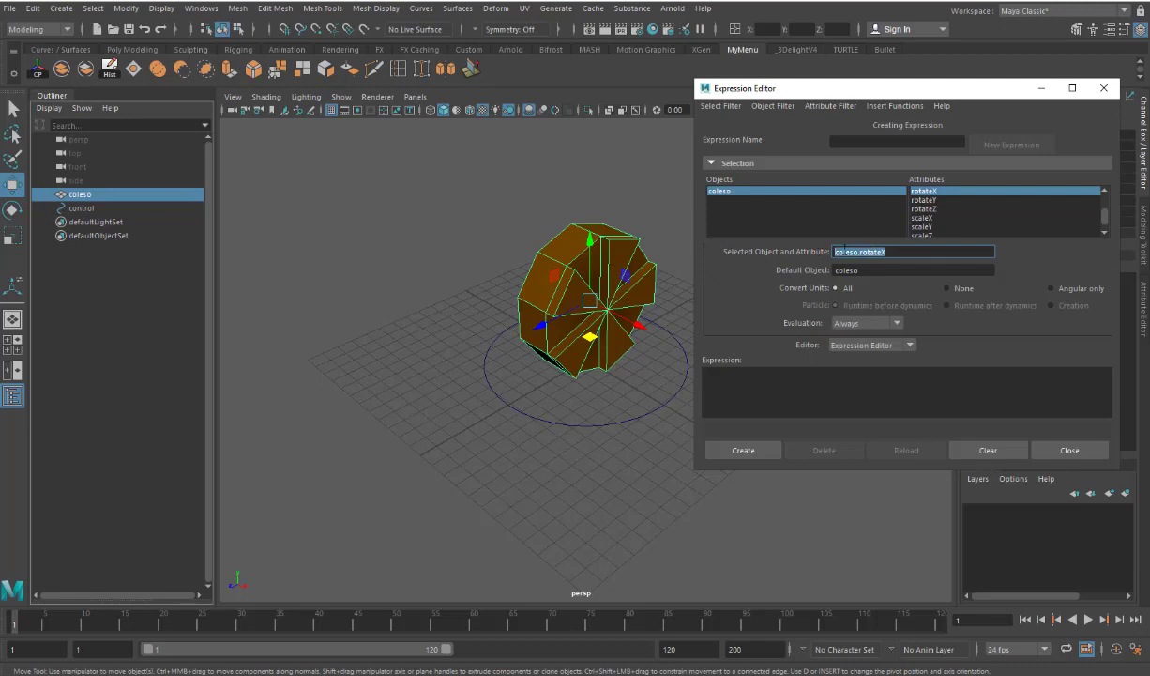
pyautogui.click(726, 385)
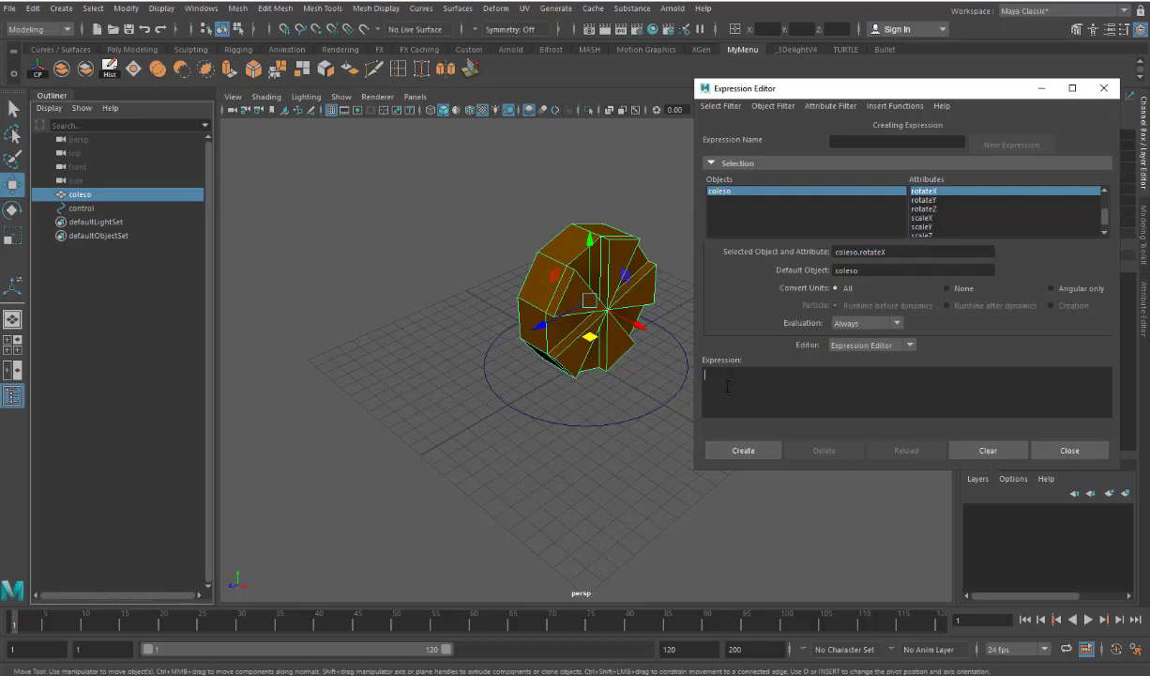
# Step: Create expression1 as coleso.rotateX=(control.translateZ/(3.14))*-360; in the Expression Editor
pyautogui.hotkey('ctrl', 'v')
pyautogui.write('(')
pyautogui.press('BackSpace')
pyautogui.write('(')
pyautogui.write('co')
pyautogui.write('ntrol.')
pyautogui.write('tran')
pyautogui.write('s')
pyautogui.write('la')
pyautogui.write('te')
pyautogui.write('Z')
pyautogui.write('/(3')
pyautogui.write('.')
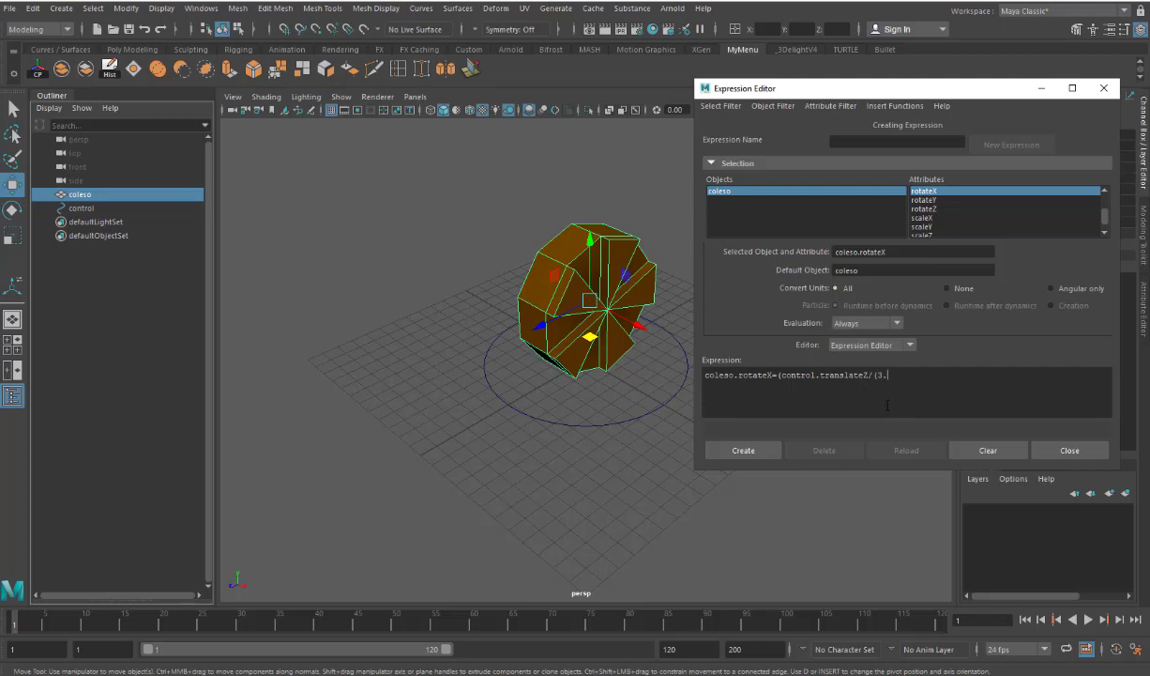
pyautogui.write('14')
pyautogui.write('))')
pyautogui.write('*')
pyautogui.write('-36')
pyautogui.write('0')
pyautogui.write(';')
pyautogui.click(740, 451)
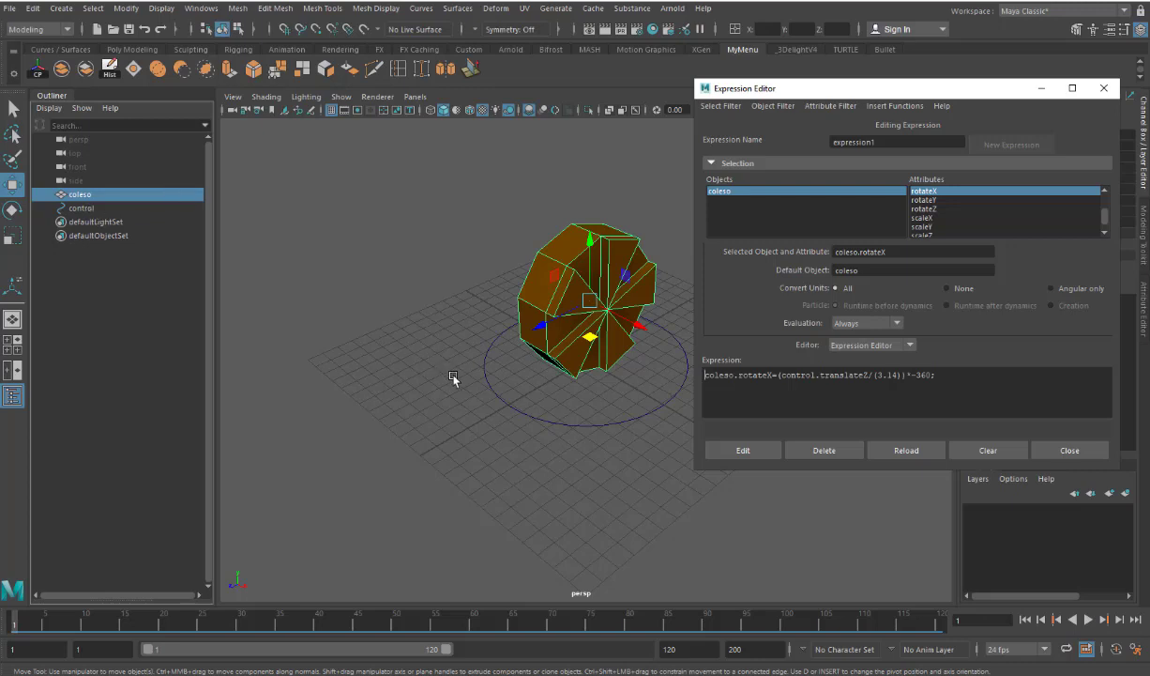
# Step: Move the control to Translate Z -0.185 and confirm coleso's Rotate X reads about 21.25
pyautogui.click(1103, 89)
pyautogui.click(87, 208)
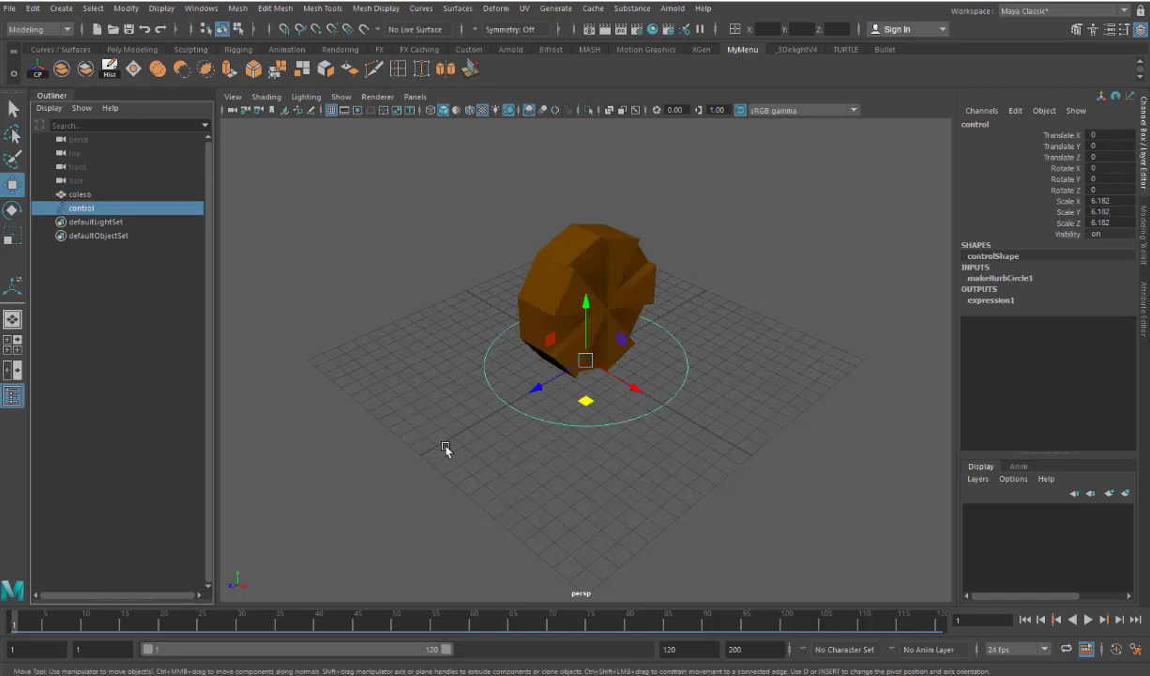
pyautogui.moveTo(535, 387)
pyautogui.mouseDown()
pyautogui.moveTo(512, 392)
pyautogui.moveTo(547, 377)
pyautogui.moveTo(360, 415)
pyautogui.moveTo(522, 347)
pyautogui.mouseUp()
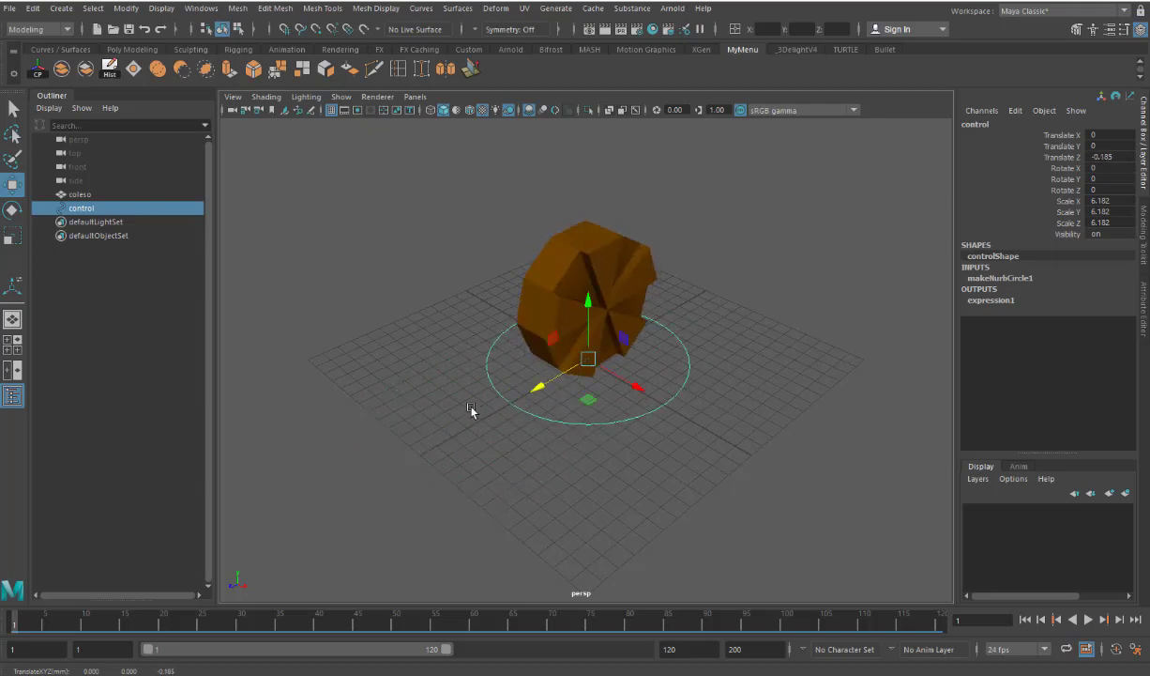
pyautogui.click(79, 195)
# Step: Try parenting the control under coleso in the Outliner, keeping the control's name unchanged
pyautogui.keyDown('ctrl'); pyautogui.click(81, 208); pyautogui.keyUp('ctrl')
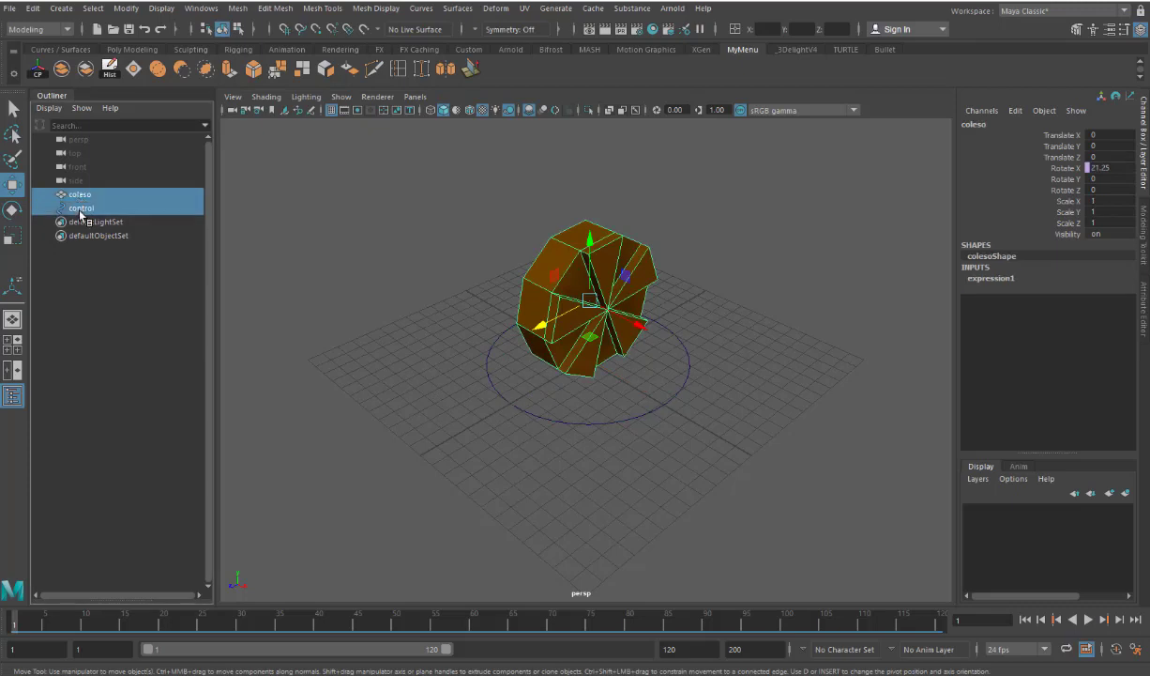
pyautogui.click(82, 195)
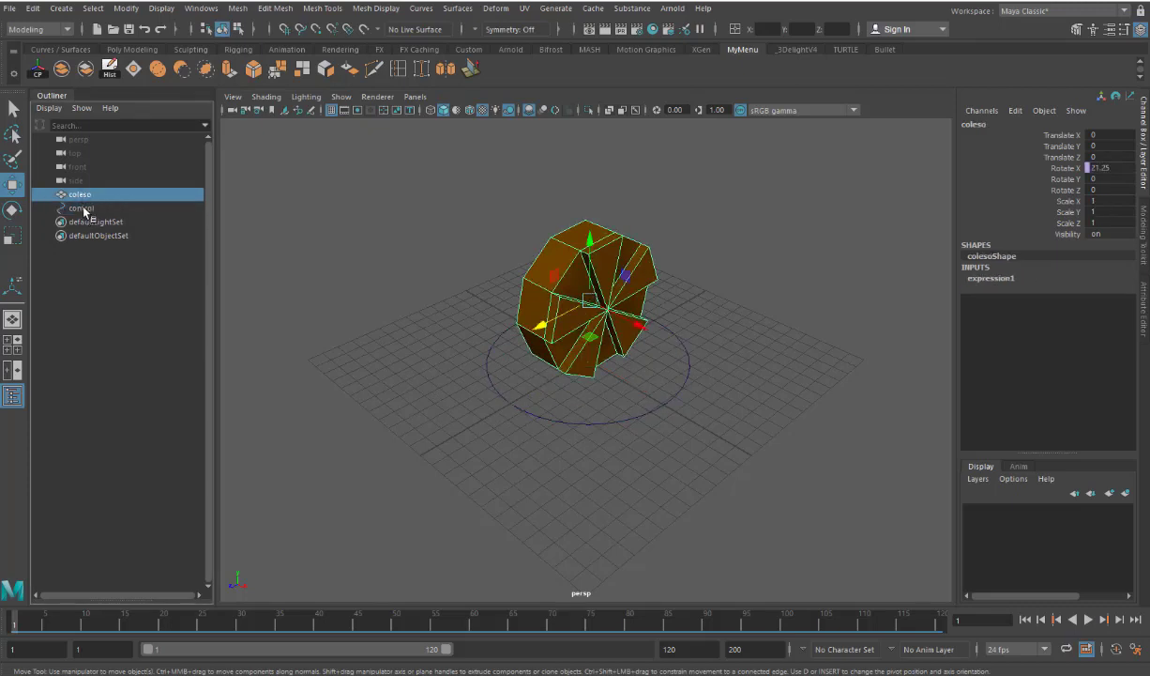
pyautogui.doubleClick(84, 208)
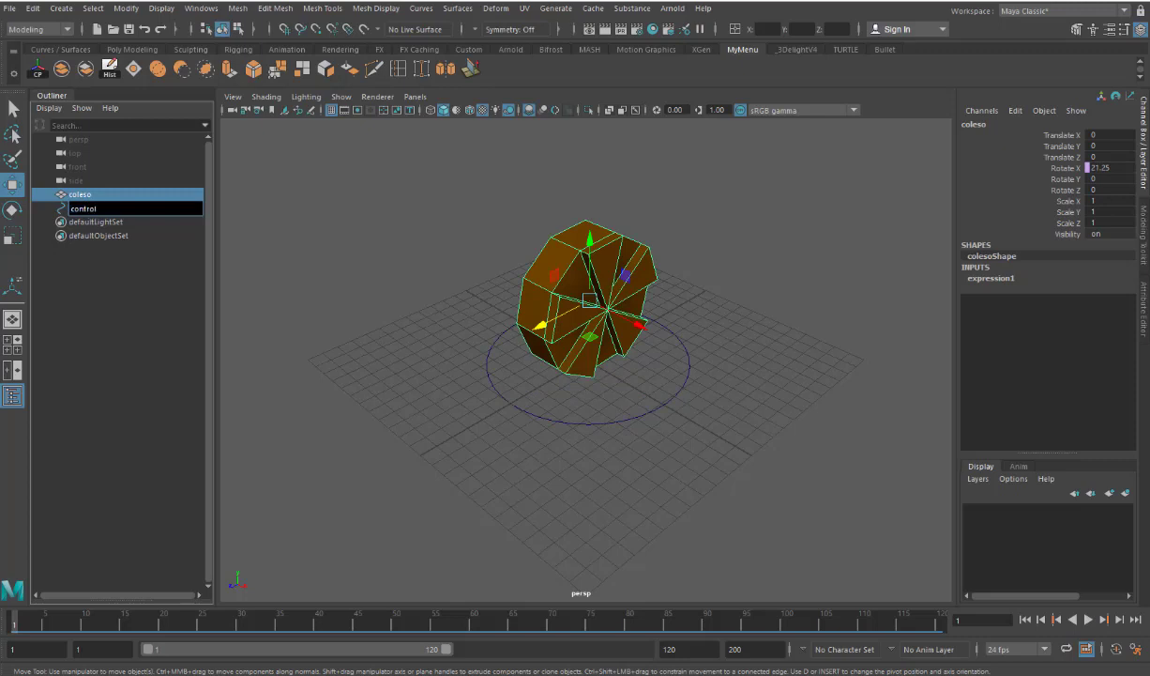
pyautogui.doubleClick(61, 208)
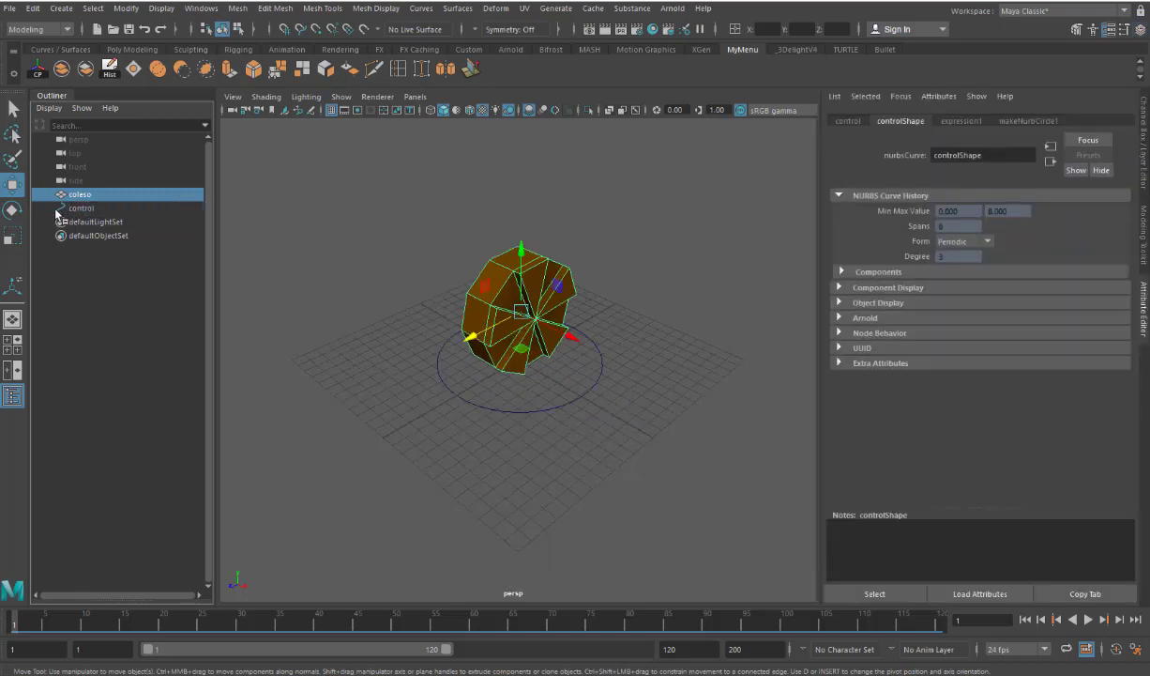
pyautogui.moveTo(55, 214); pyautogui.dragTo(61, 208)
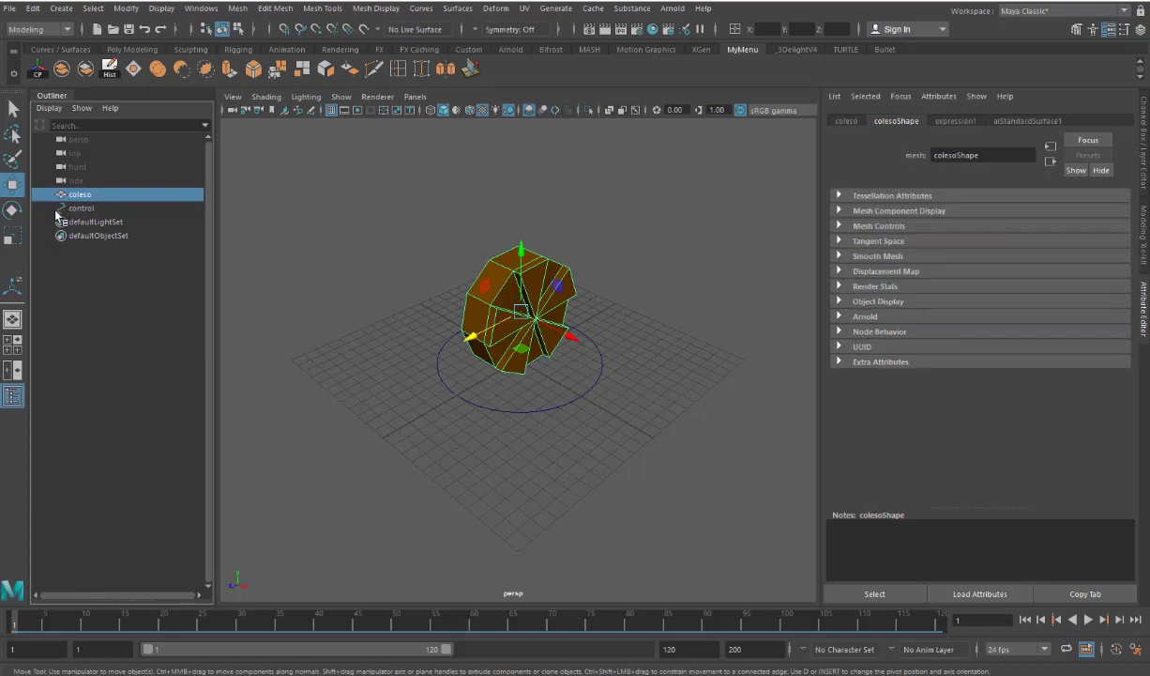
# Step: Retry the parenting, then select only the control circle to show controlShape in the Attribute Editor
pyautogui.click(66, 210)
pyautogui.moveTo(67, 214); pyautogui.dragTo(63, 197, button='middle')
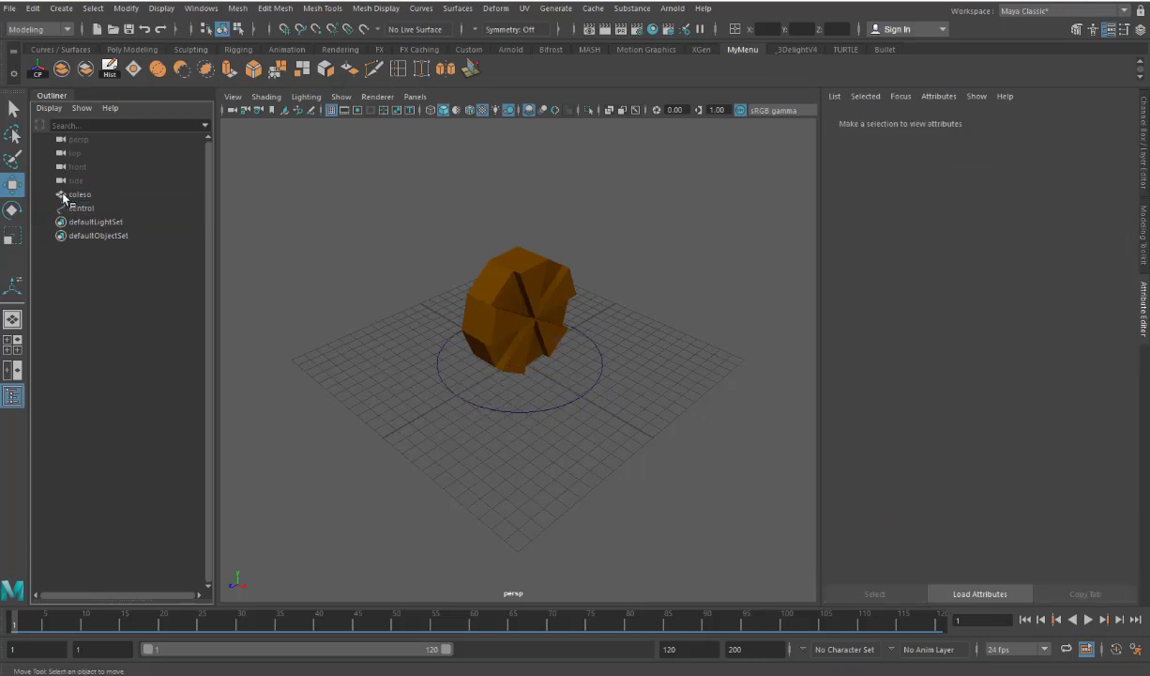
pyautogui.click(513, 310)
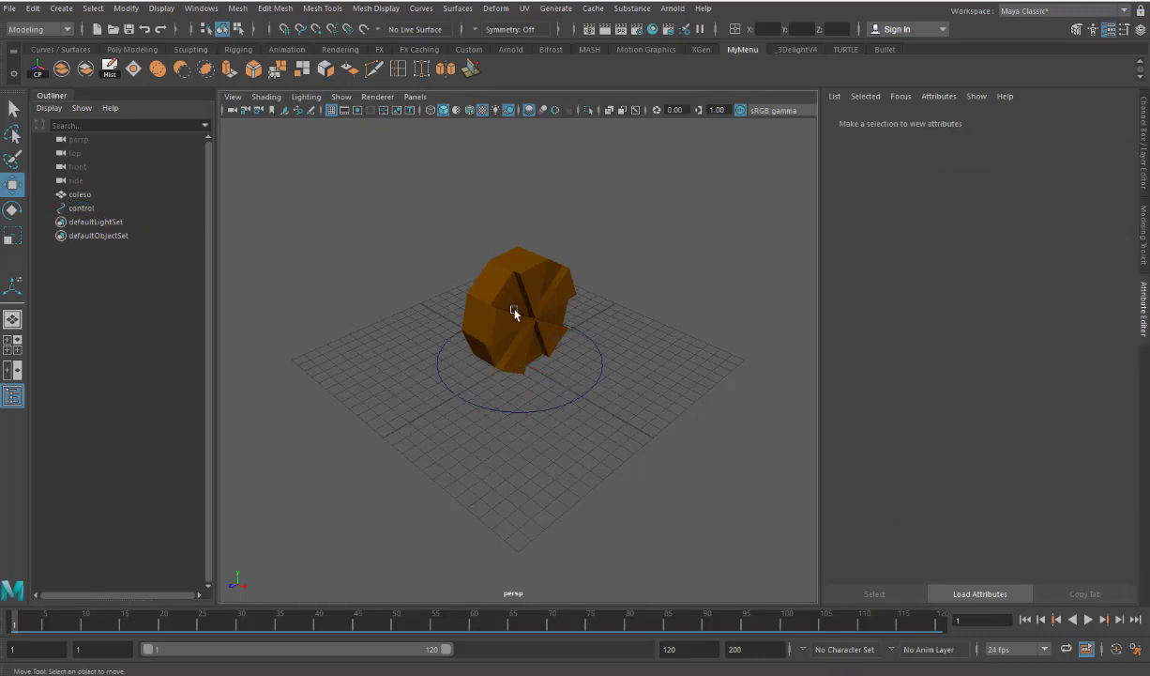
pyautogui.moveTo(66, 207); pyautogui.dragTo(64, 210, button='middle')
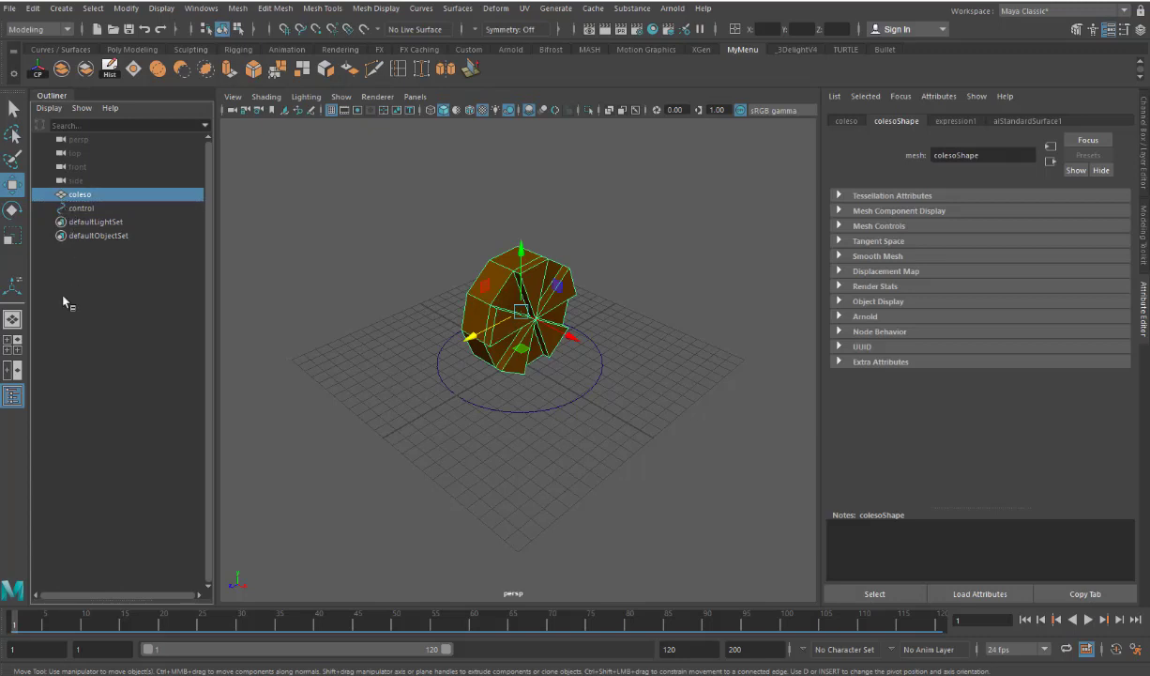
pyautogui.click(363, 276)
pyautogui.click(75, 207)
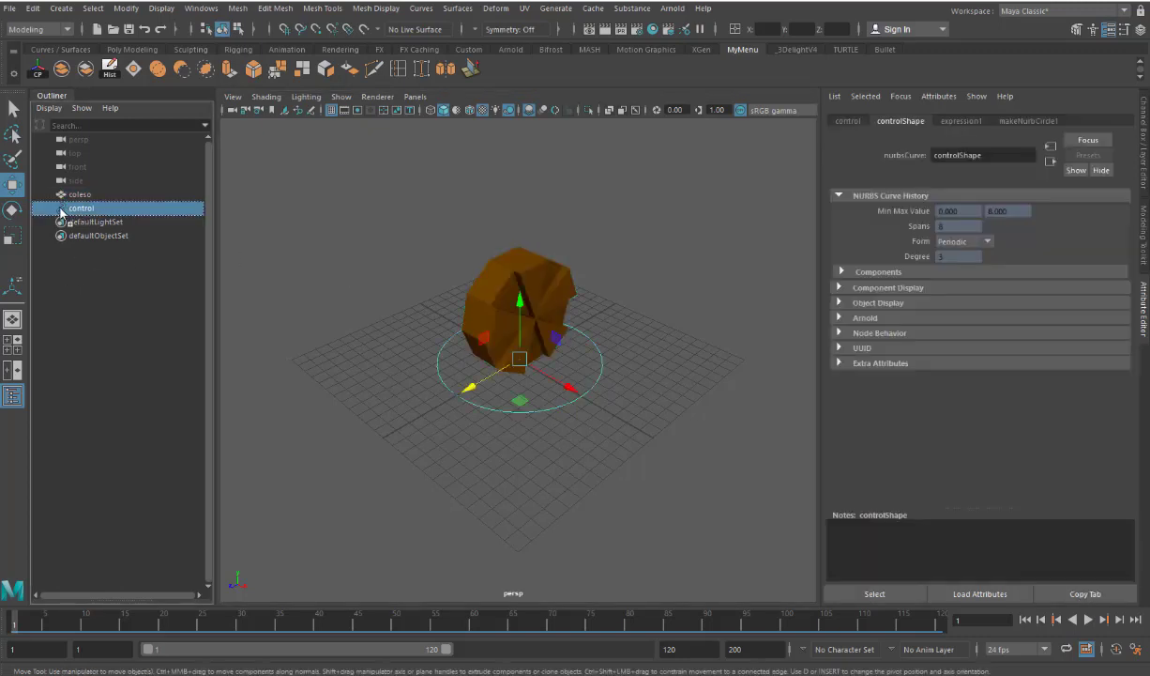
# Step: Parent coleso under control in the Outliner, then nudge the control forward to watch the wheel roll
pyautogui.moveTo(75, 207); pyautogui.dragTo(63, 195, button='middle')
pyautogui.click(73, 208)
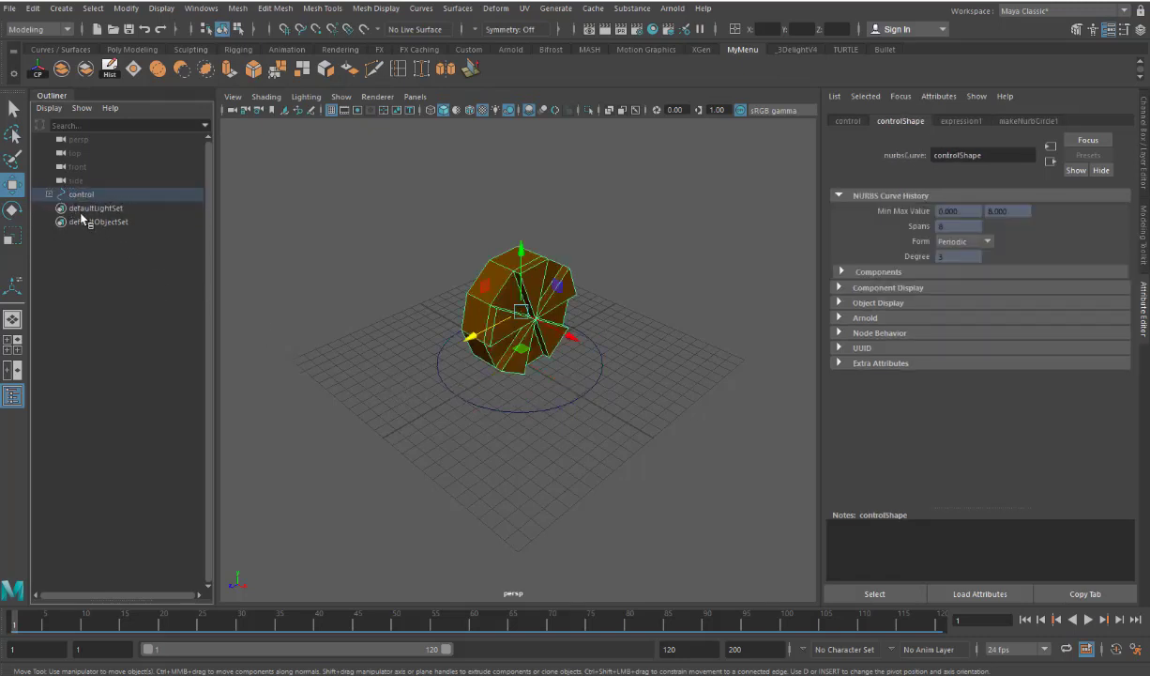
pyautogui.click(83, 195)
pyautogui.moveTo(469, 387)
pyautogui.mouseDown()
pyautogui.moveTo(411, 409)
pyautogui.moveTo(473, 382)
pyautogui.mouseUp()
pyautogui.moveTo(469, 385); pyautogui.dragTo(474, 385)
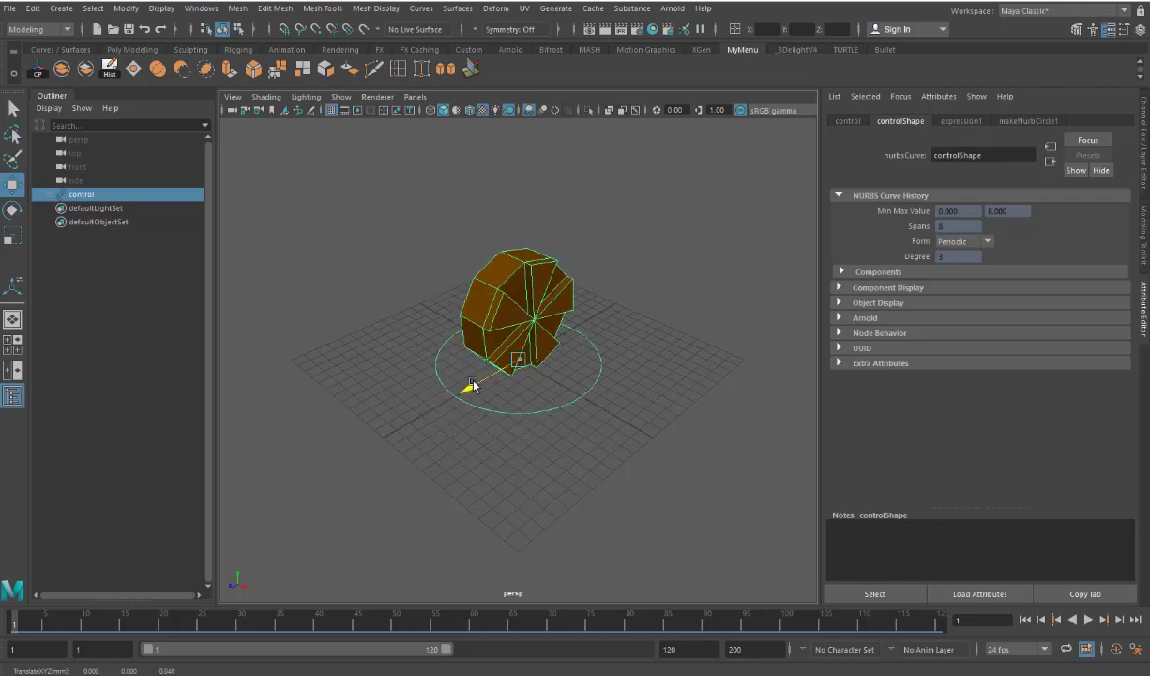
pyautogui.click(539, 325)
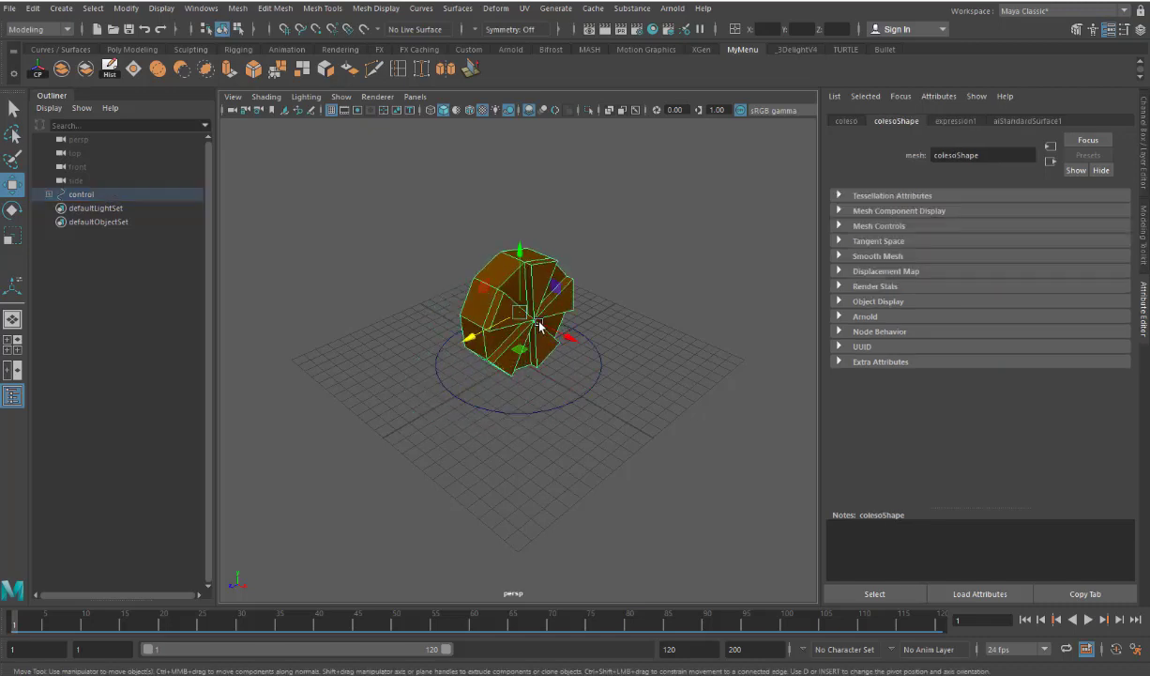
# Step: Load and reapply expression1 on coleso.rotateX, now reading (control.translateZ/(3.14))*360
pyautogui.click(203, 9)
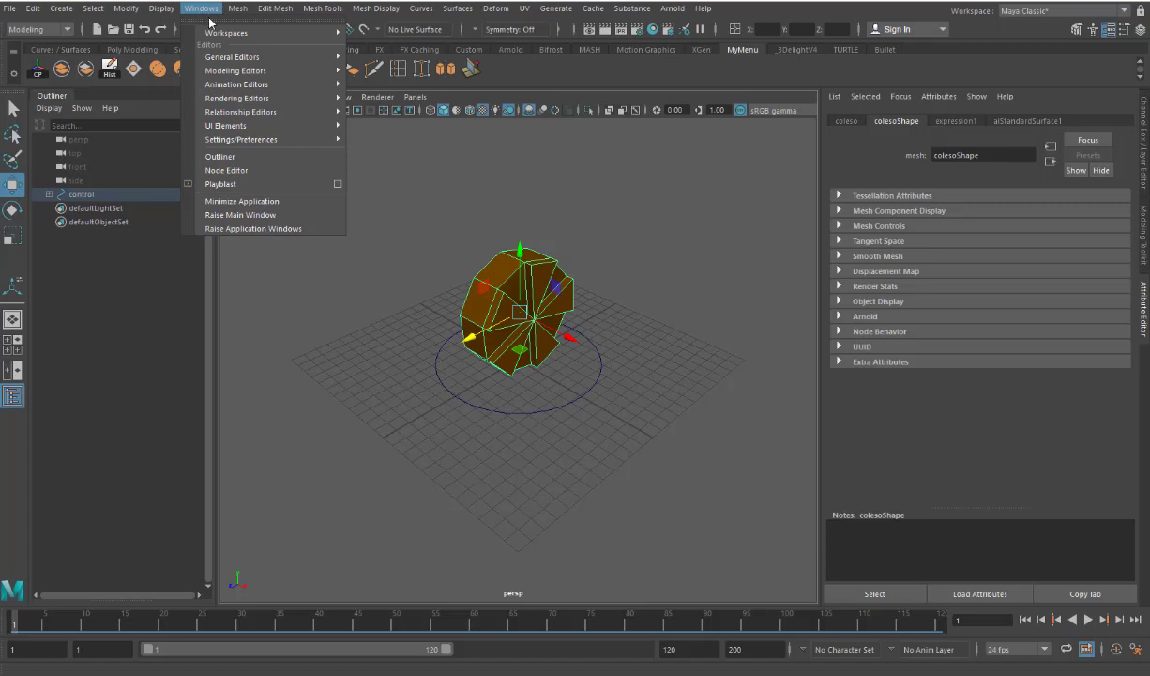
pyautogui.moveTo(237, 84)
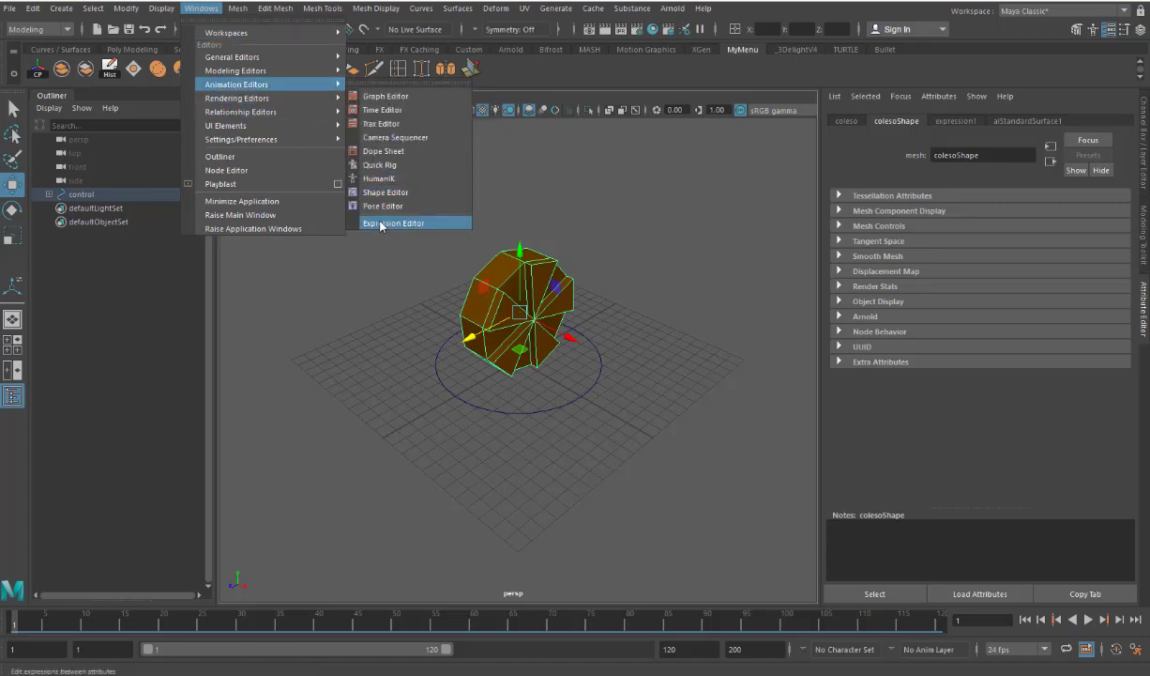
pyautogui.click(381, 225)
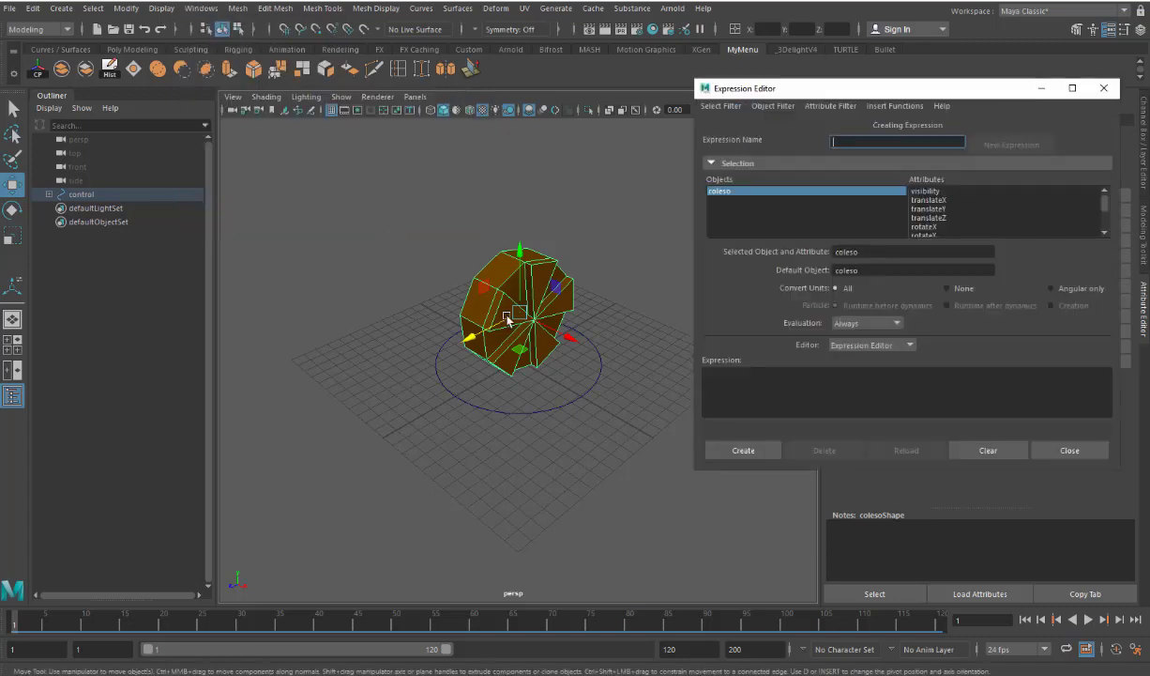
pyautogui.click(927, 228)
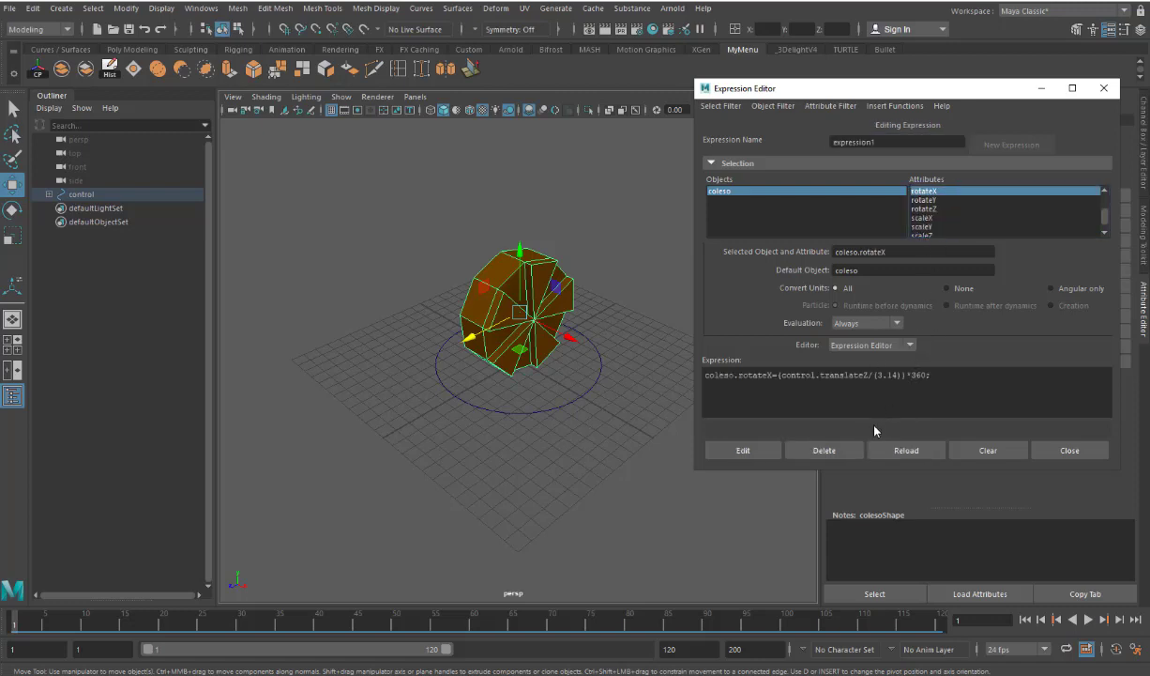
pyautogui.click(739, 451)
# Step: Close the Expression Editor and drag the control forward along Z so the wheel rolls
pyautogui.click(1103, 88)
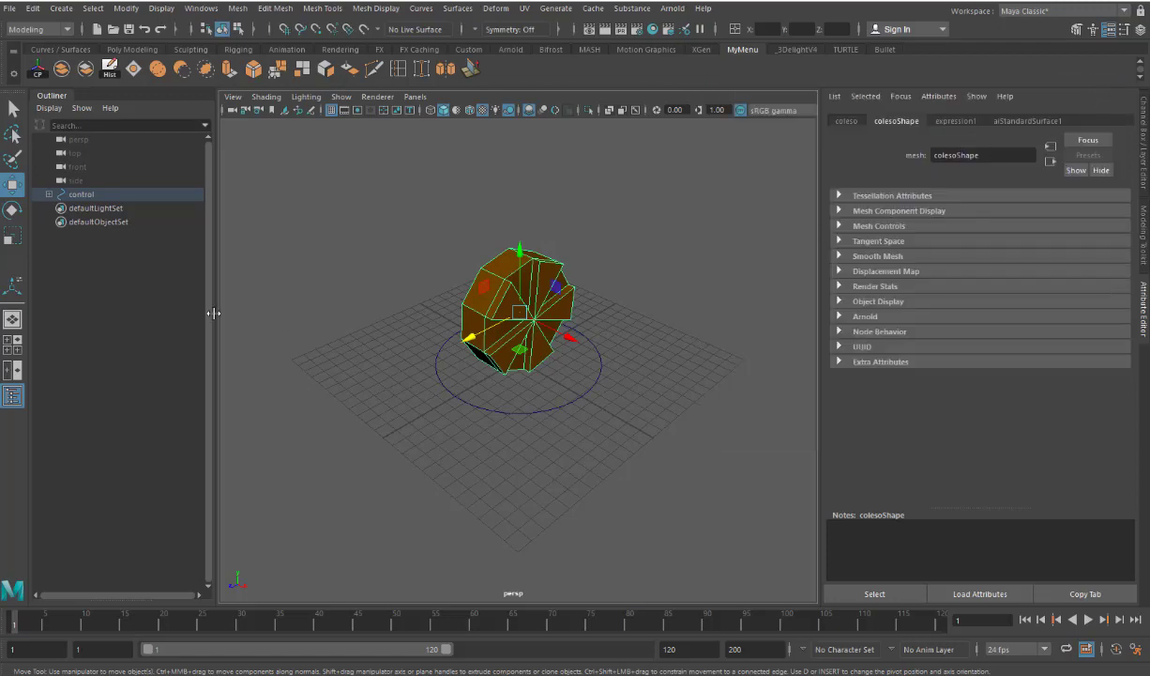
pyautogui.click(97, 197)
pyautogui.moveTo(468, 393); pyautogui.dragTo(305, 463)
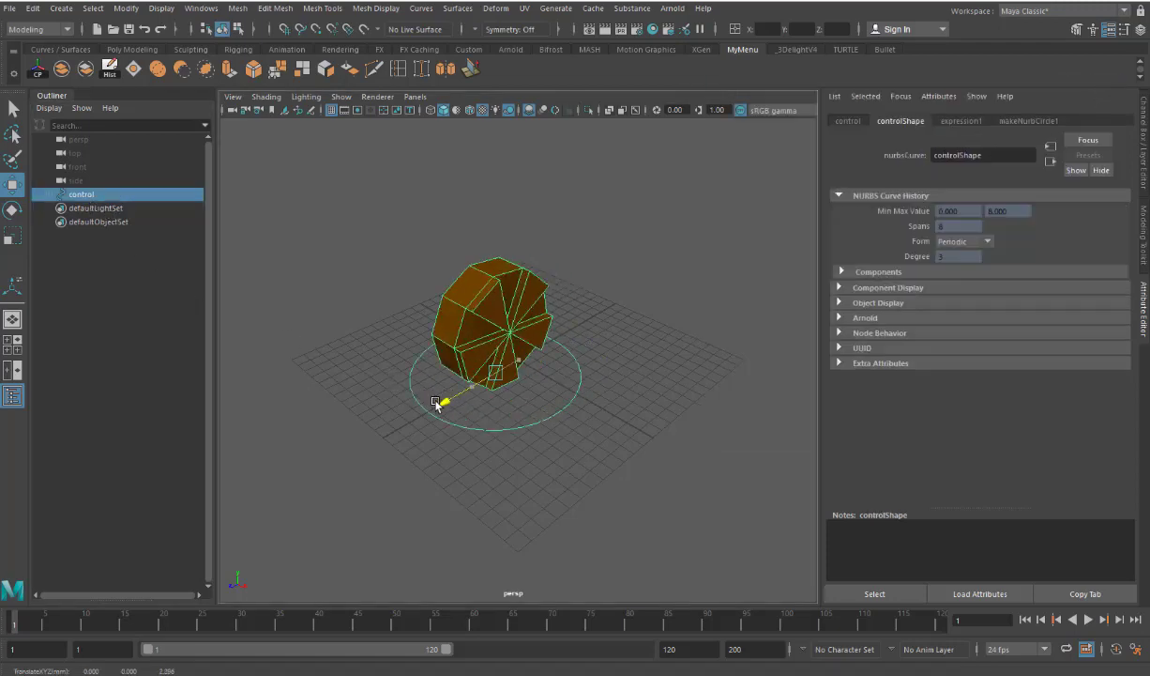